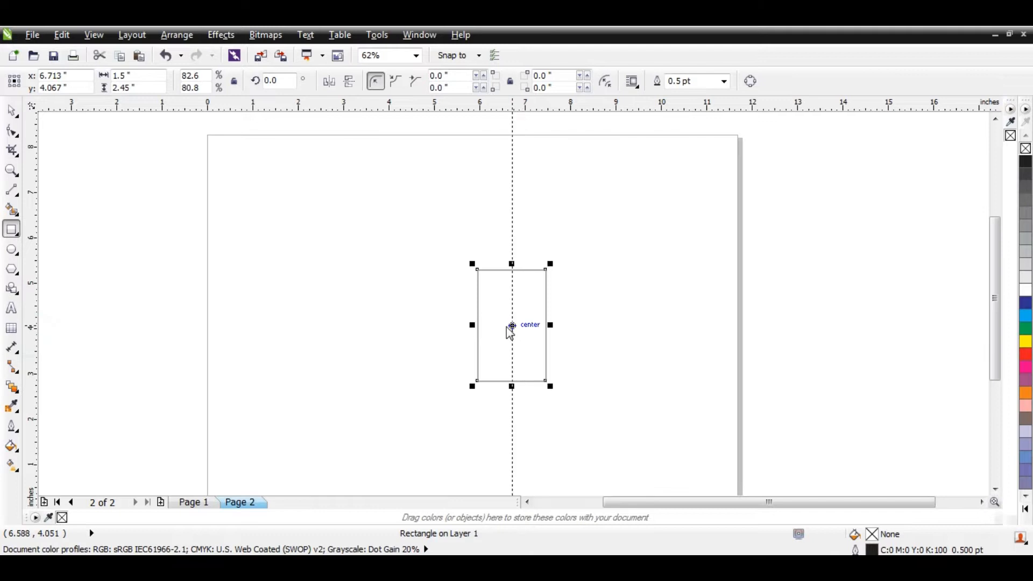
- Convert the rectangle to curves and add a node where its top edge meets the right vertical guideline
key(space)
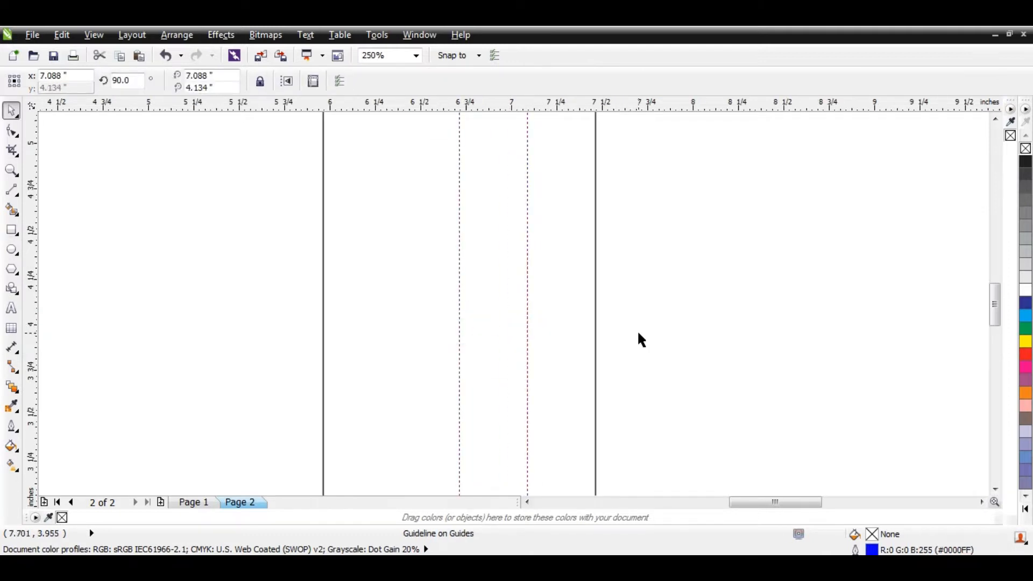
scroll(479, 350, down, 1)
click(509, 325)
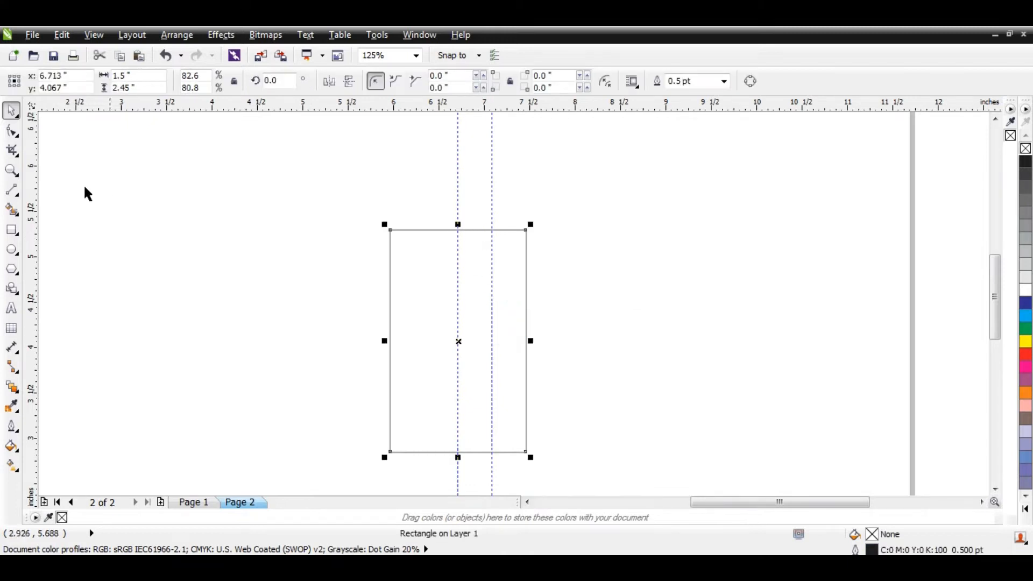
click(12, 131)
click(750, 82)
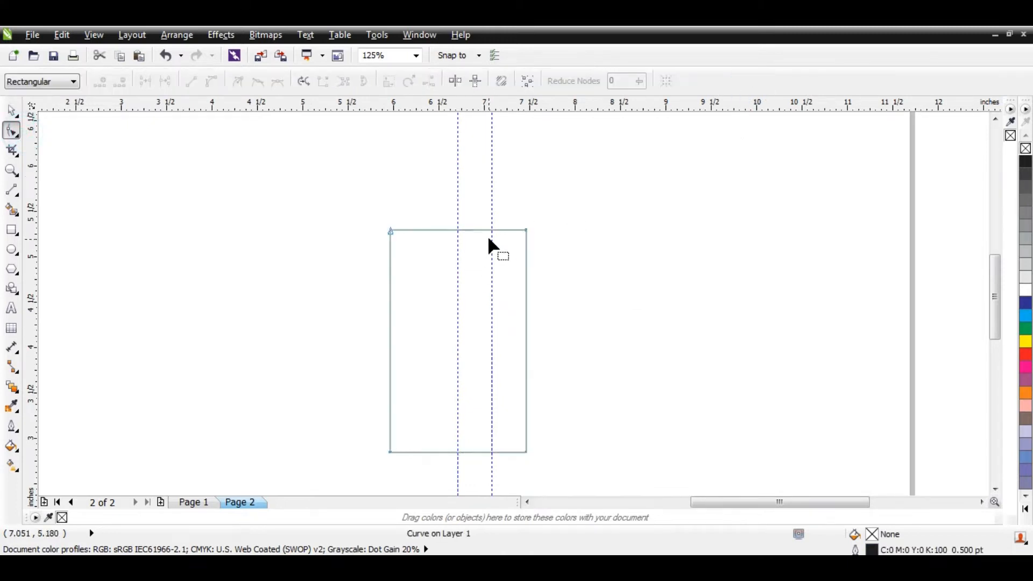
scroll(489, 245, up, 2)
double_click(503, 210)
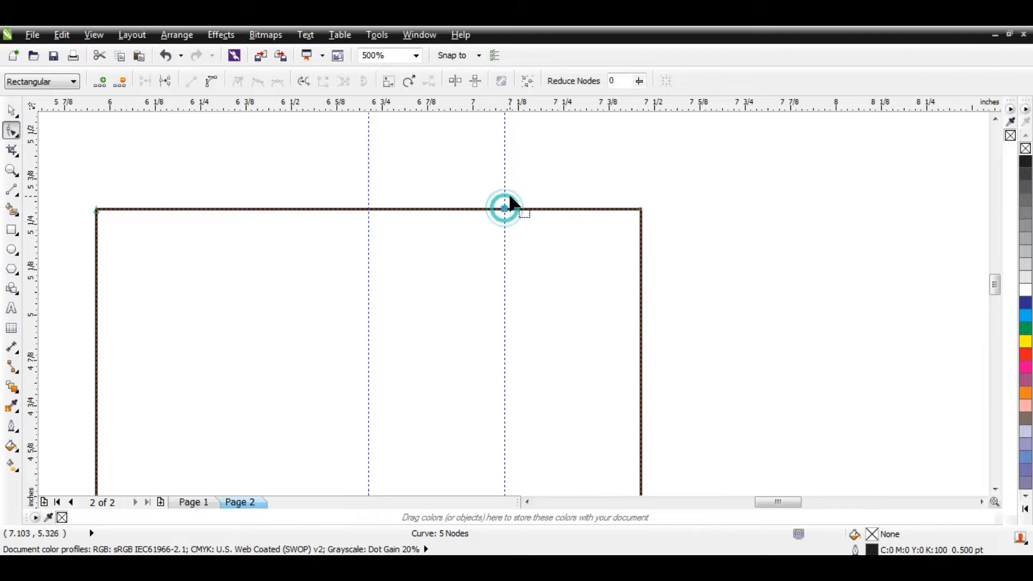
- Delete the two upper corner nodes of the shape, leaving a triangle with its apex on the right guideline
scroll(504, 209, down, 2)
drag(568, 181, 537, 211)
key(Delete)
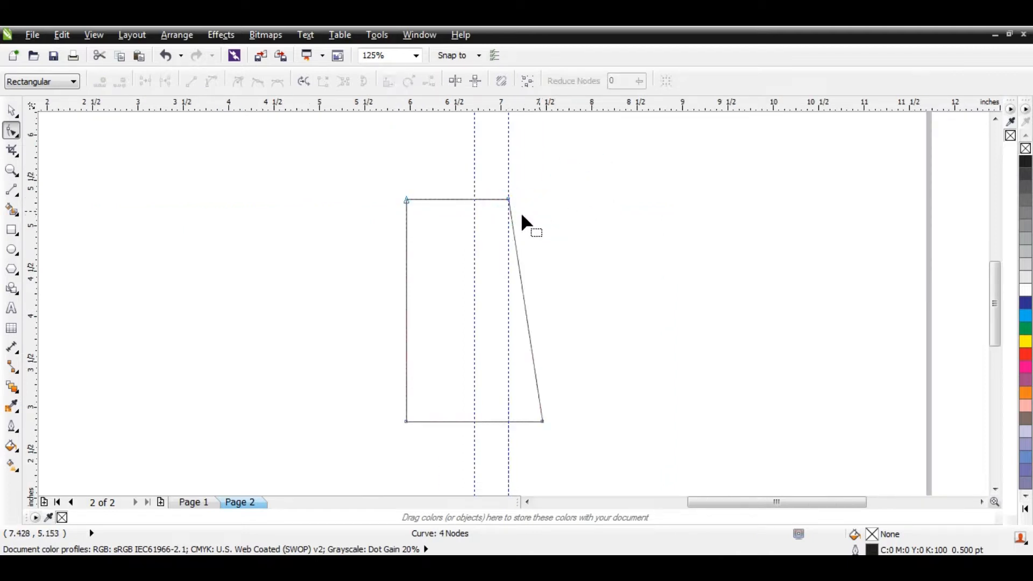
drag(383, 182, 430, 221)
key(Delete)
key(space)
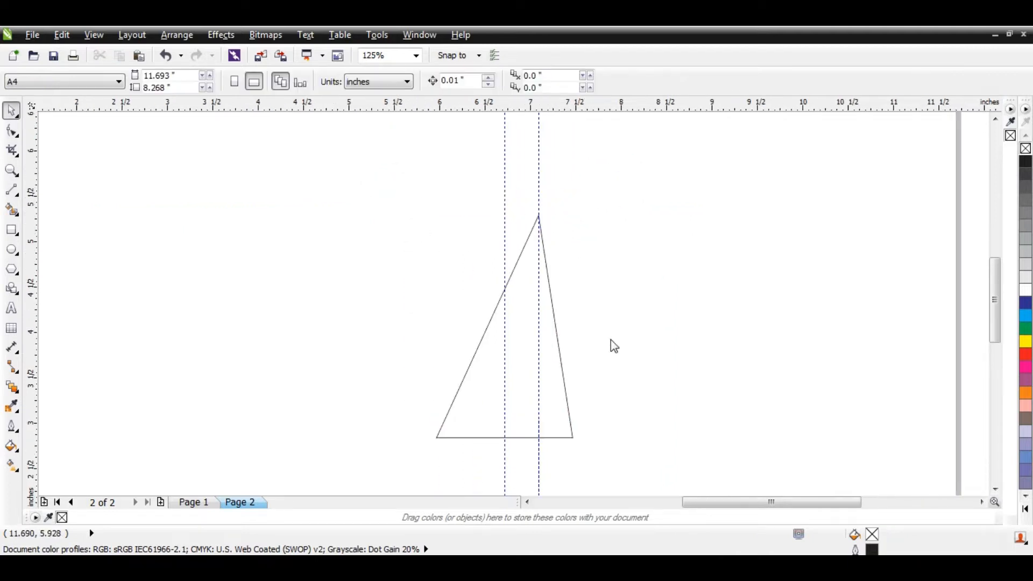
- Rotate the triangle by 41.7 degrees and delete both vertical guidelines
click(517, 305)
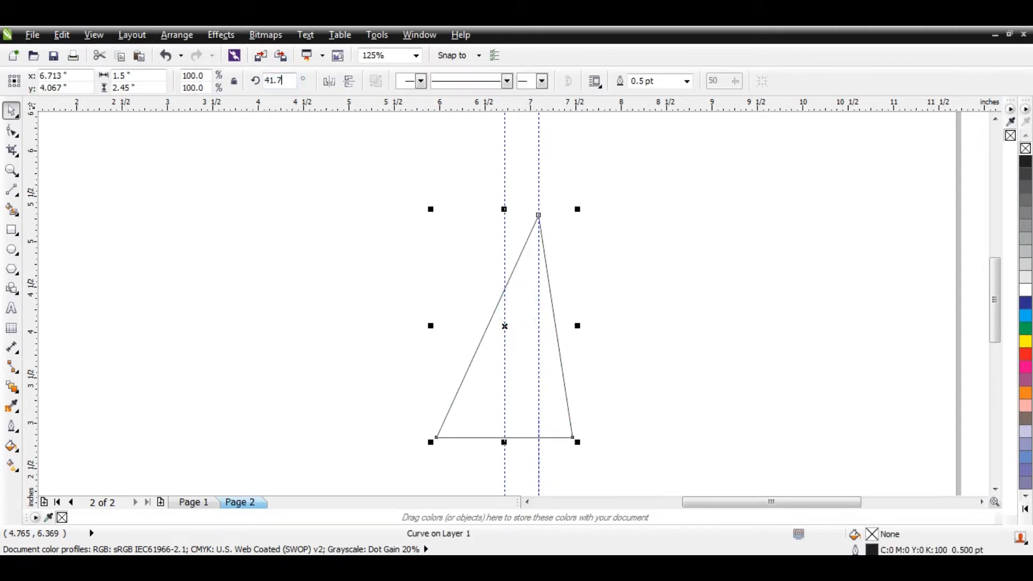
key(Return)
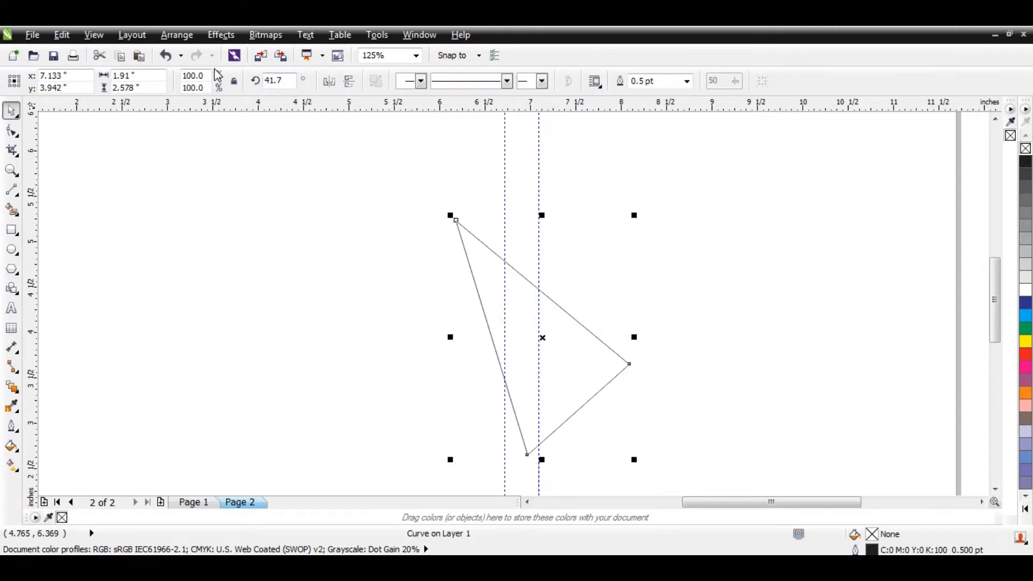
click(680, 315)
click(539, 229)
key(Delete)
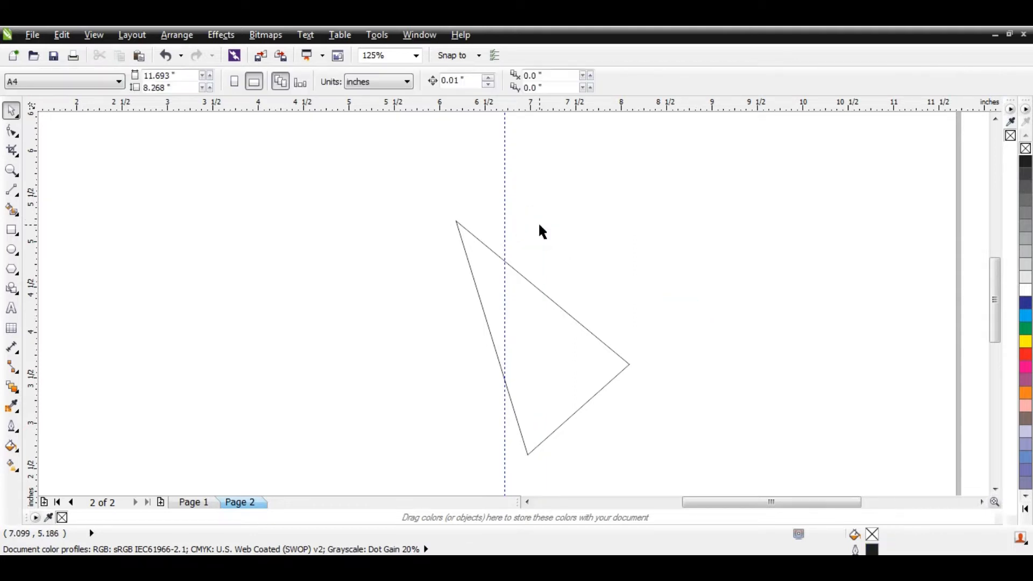
click(504, 212)
key(Delete)
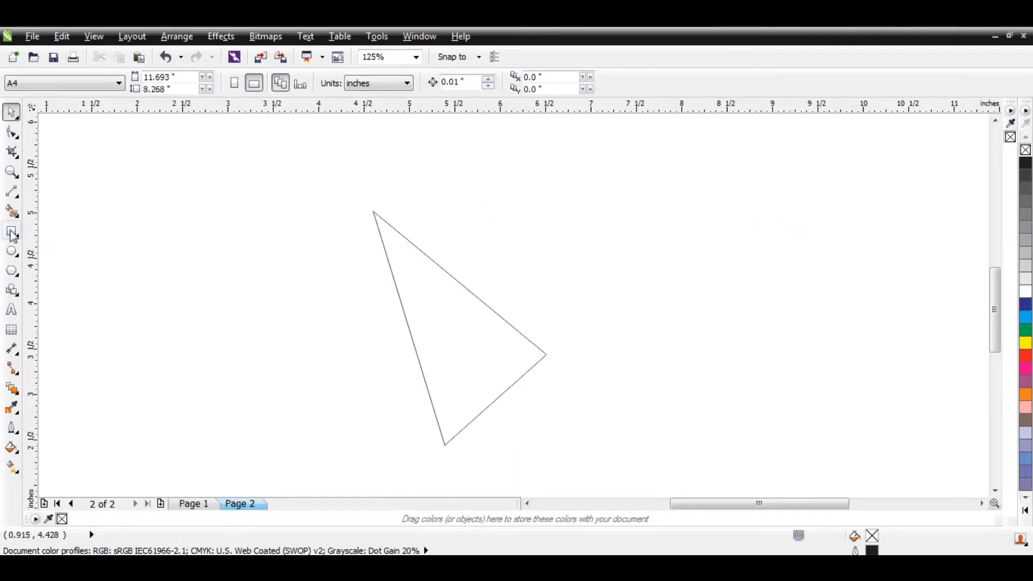
- Draw a narrow upright rectangle about 0.97 inches high beside the triangle and set its width to 0.28 inches
click(11, 233)
drag(612, 306, 581, 395)
key(space)
double_click(146, 76)
text(0.28)
key(Return)
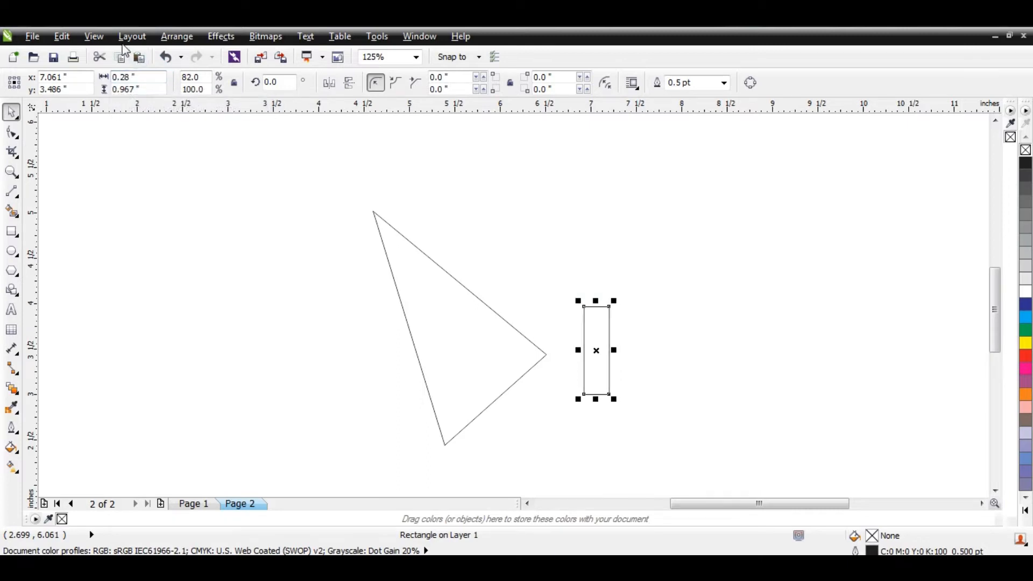
- Align the narrow rectangle's right edge with the triangle's right corner and place a duplicate near the lower corner
scroll(602, 344, up, 2)
drag(602, 343, 419, 401)
scroll(490, 317, down, 2)
- Rotate the duplicate rectangle by 90 degrees and align its bottom edge with the triangle's lower corner
double_click(280, 82)
text(90)
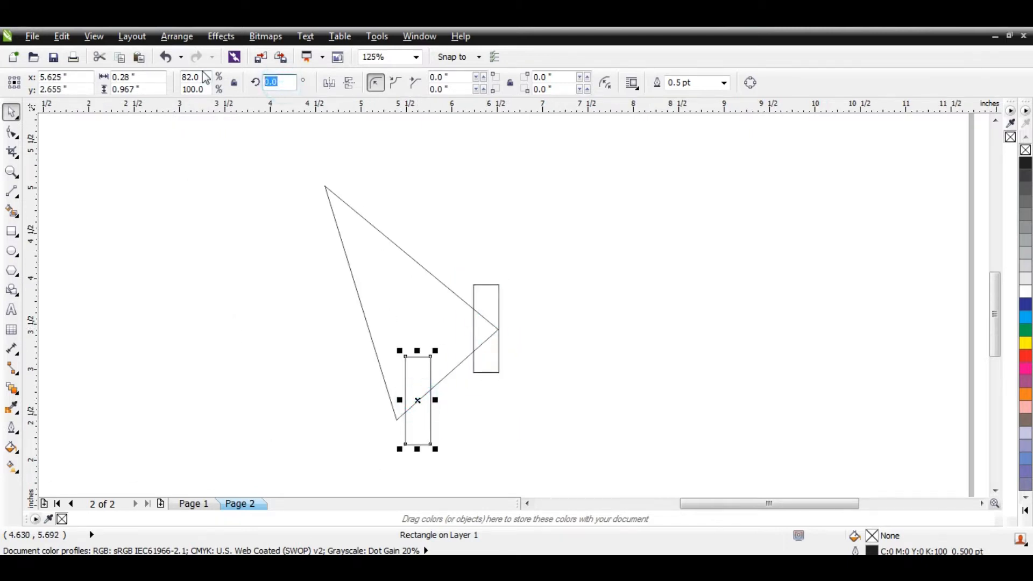
key(Return)
scroll(389, 439, up, 4)
drag(520, 319, 460, 352)
click(534, 413)
- Trim the triangle's right and lower corners with the two rectangles and delete both rectangles
scroll(444, 396, down, 2)
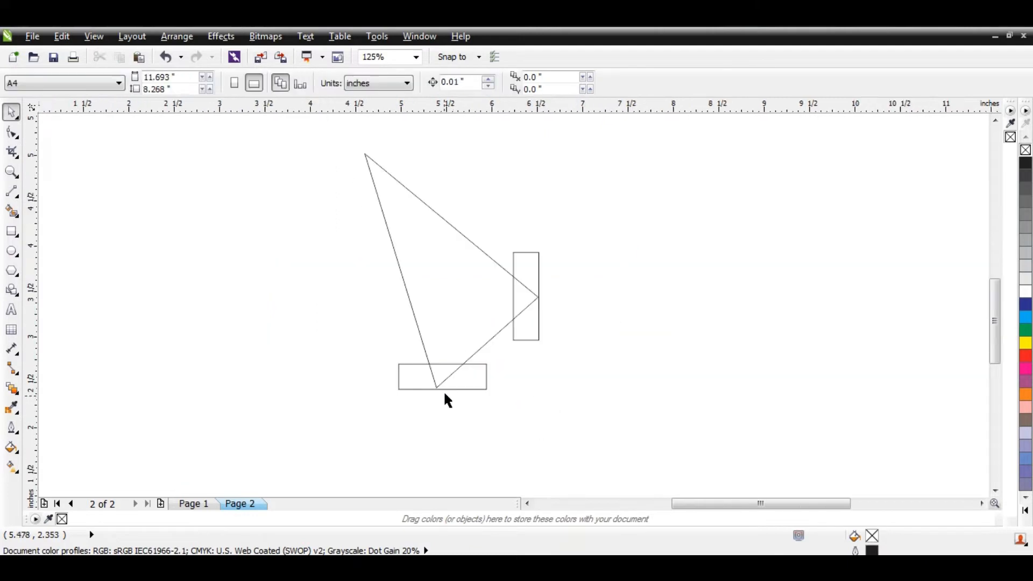
drag(285, 127, 638, 457)
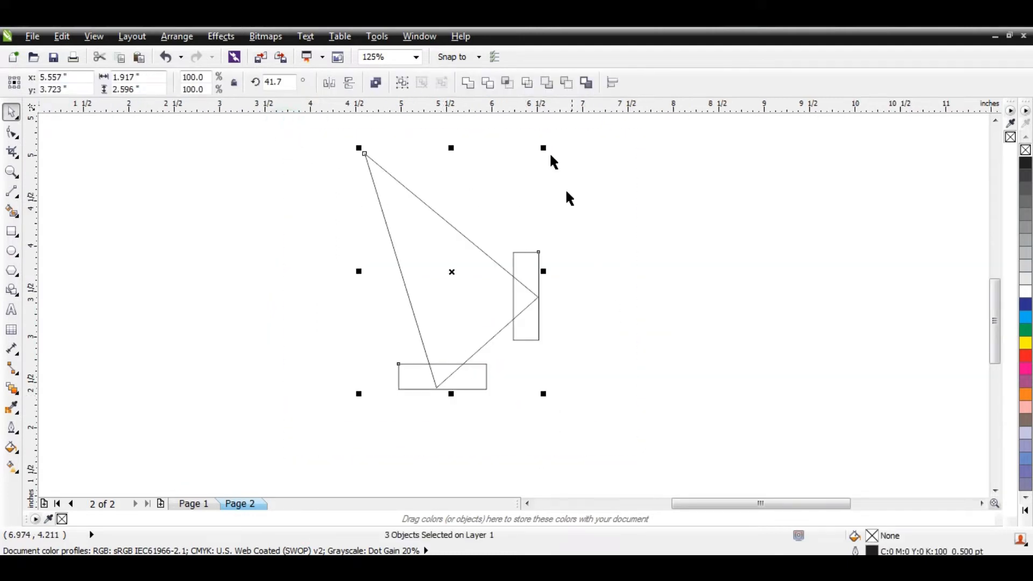
click(487, 83)
click(624, 203)
click(521, 299)
key(Delete)
click(475, 372)
key(Delete)
click(774, 261)
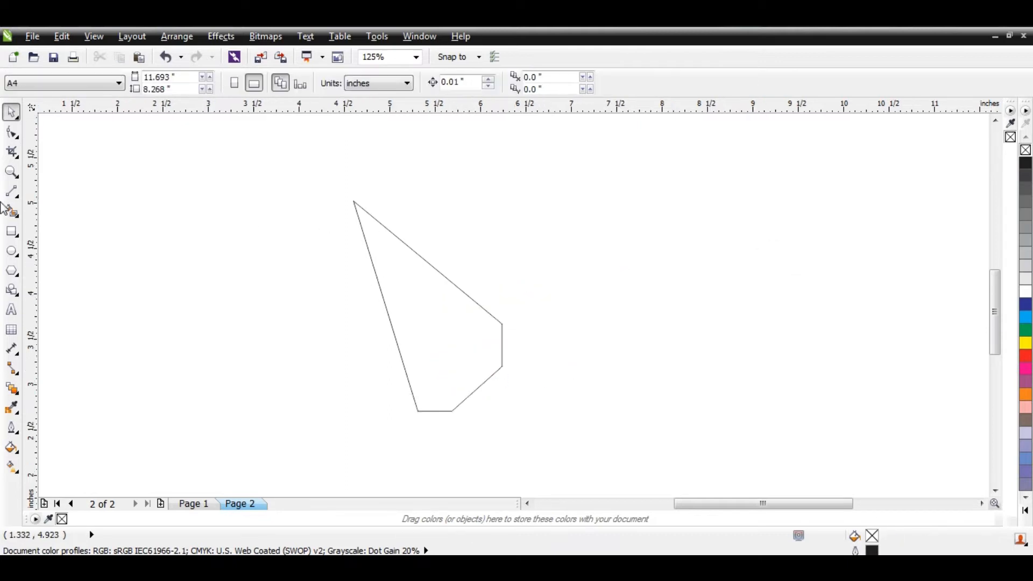
- Draw a straight line from the trimmed shape's apex down to its lower-right slanted edge
click(11, 194)
drag(353, 201, 489, 379)
key(space)
click(589, 353)
scroll(456, 287, up, 1)
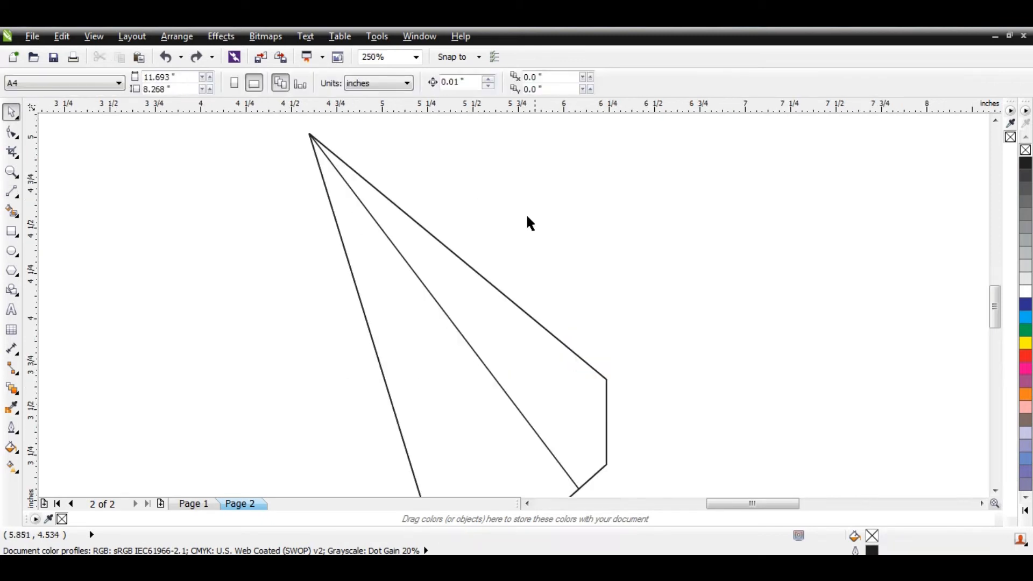
- Place a horizontal guideline at about 4.25 inches and move the shape's apex node to where it crosses the inner line
drag(450, 110, 417, 272)
click(532, 226)
click(409, 235)
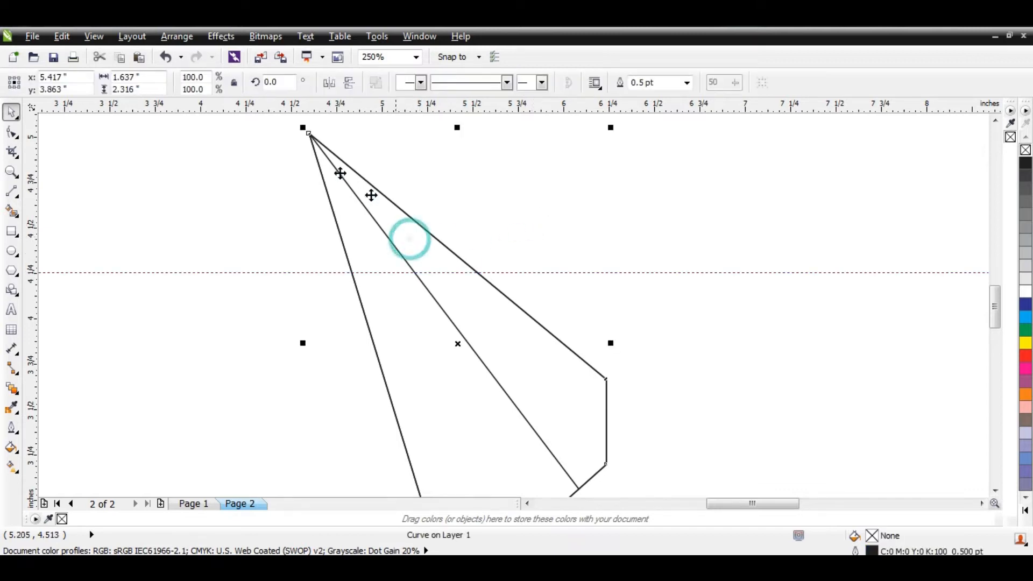
click(7, 130)
drag(310, 136, 414, 272)
key(space)
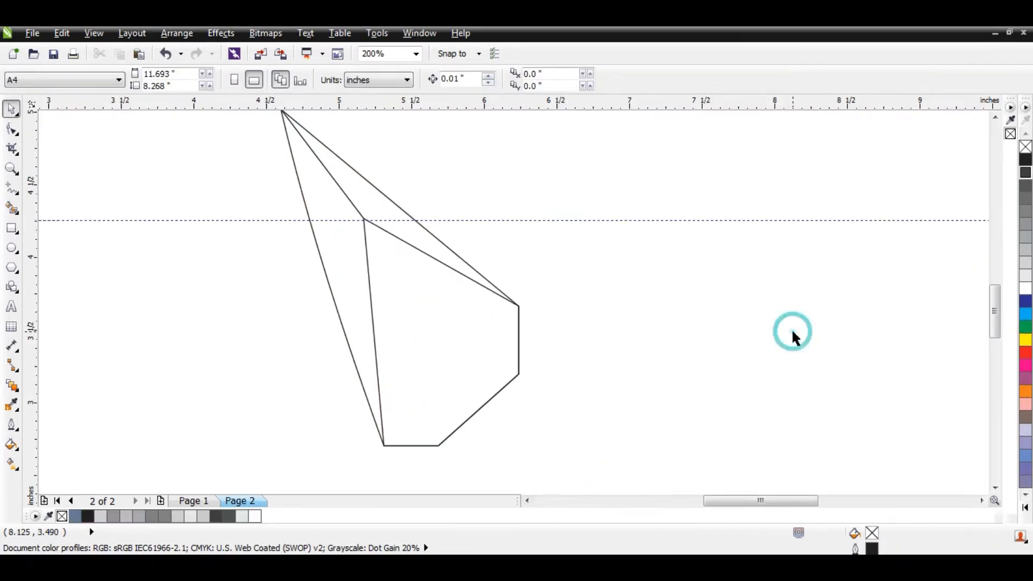
- Place a horizontal guideline through the middle of the short right edge and add a node to the inner shape there
drag(540, 110, 518, 340)
click(644, 371)
click(500, 322)
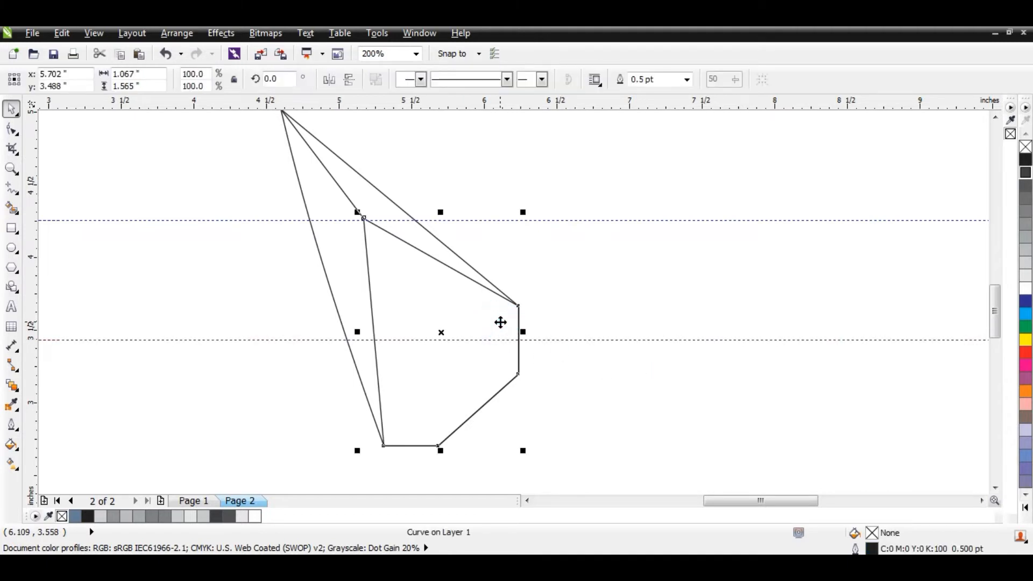
click(12, 130)
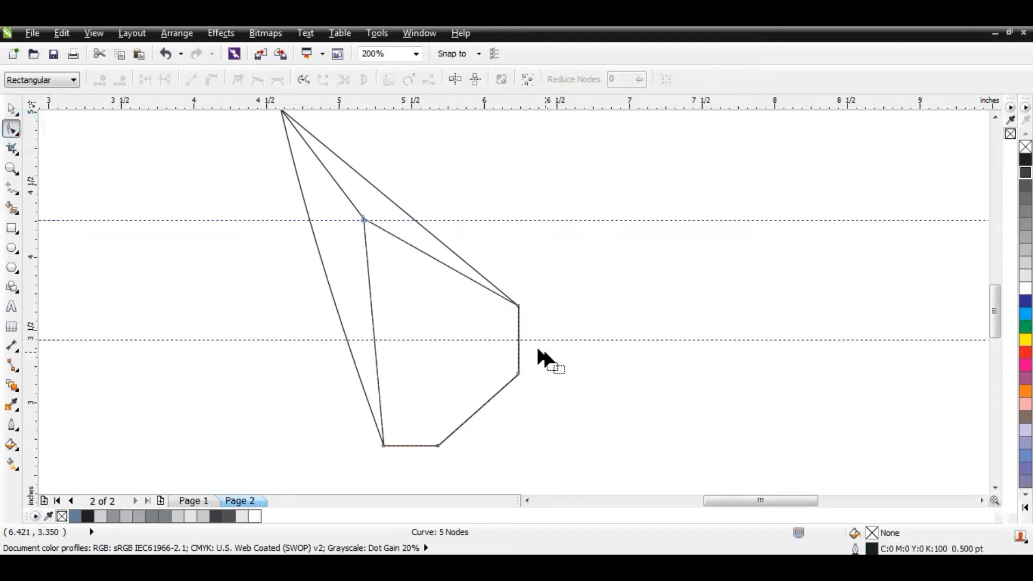
scroll(517, 341, up, 2)
double_click(502, 340)
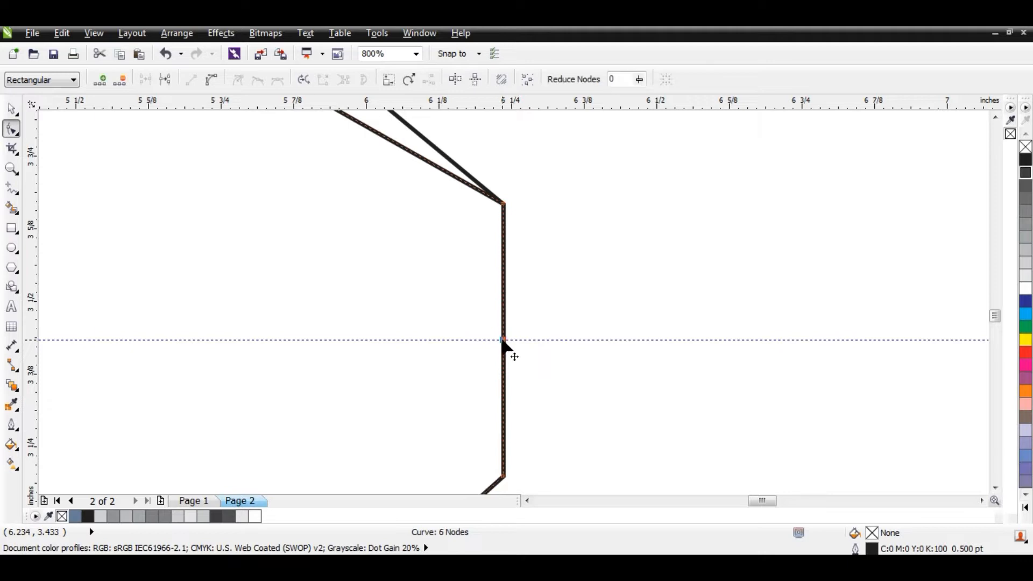
- Delete the inner shape's nodes above and below the new node so its right side comes to a point
scroll(521, 335, down, 1)
drag(528, 260, 498, 290)
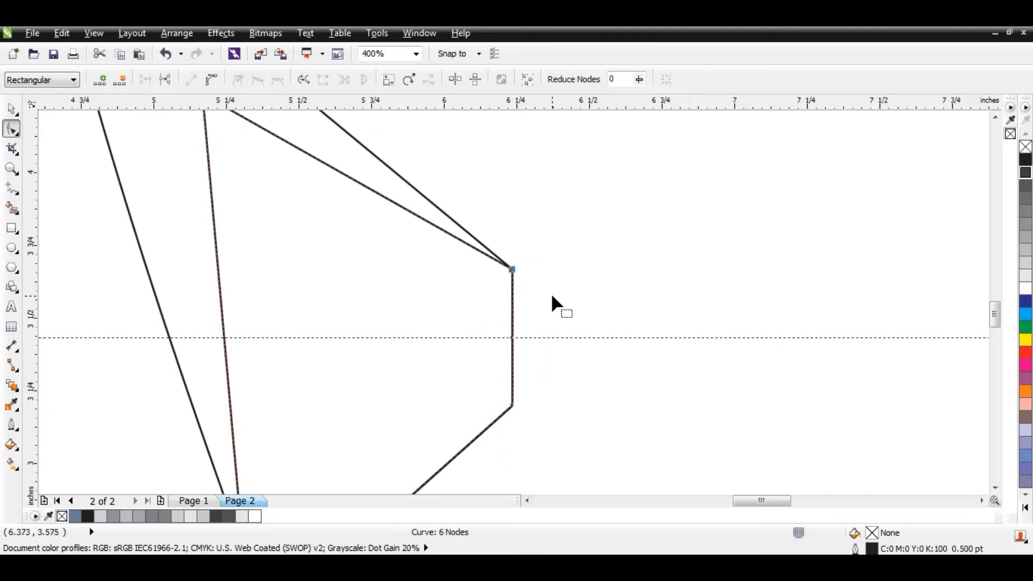
key(Delete)
drag(501, 423, 501, 423)
key(Delete)
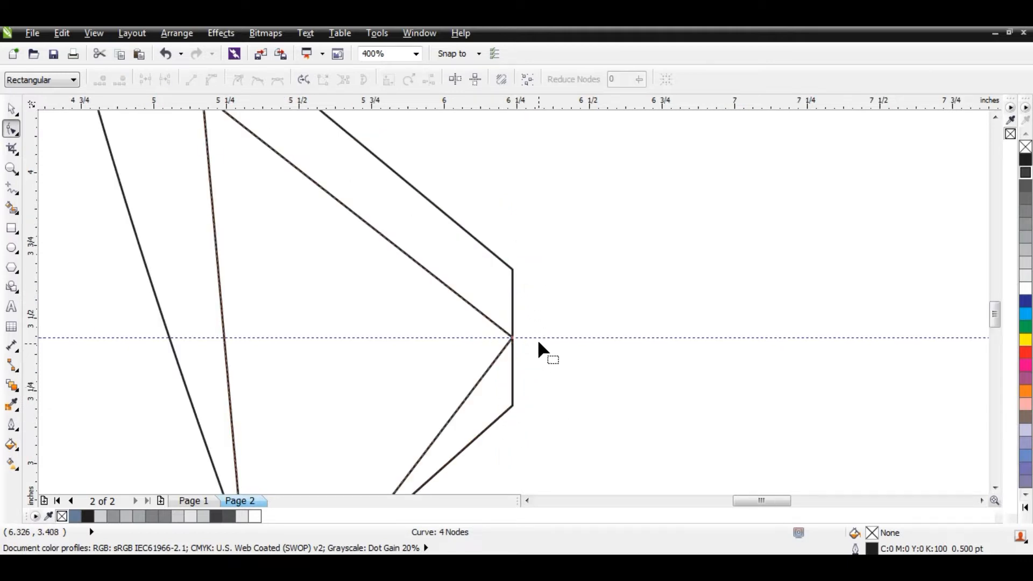
scroll(523, 315, down, 1)
key(space)
click(574, 385)
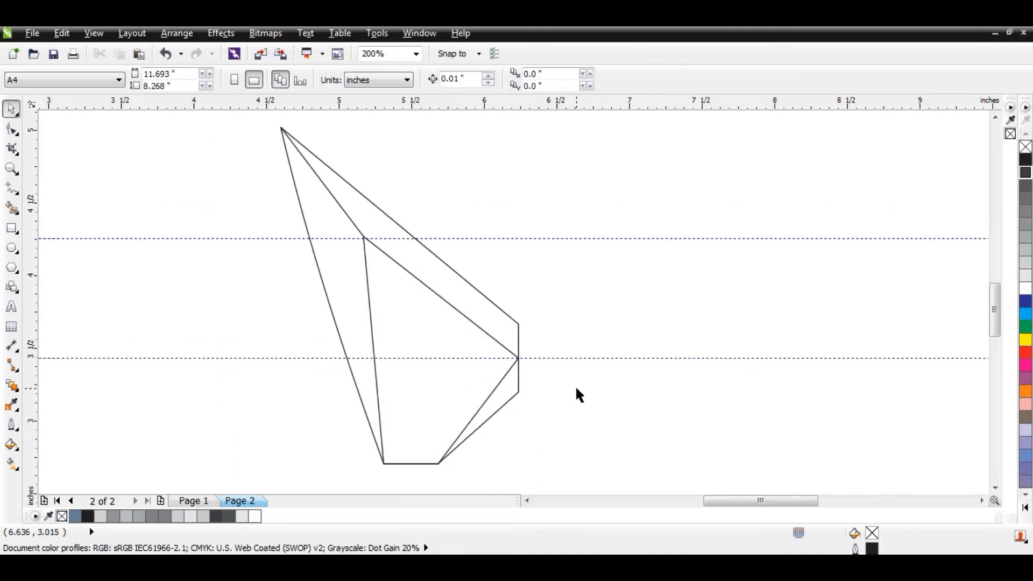
- Smart Fill the upper-right, left, central and lower-right facets in blue-grey with a 0.5 pt black outline
click(11, 207)
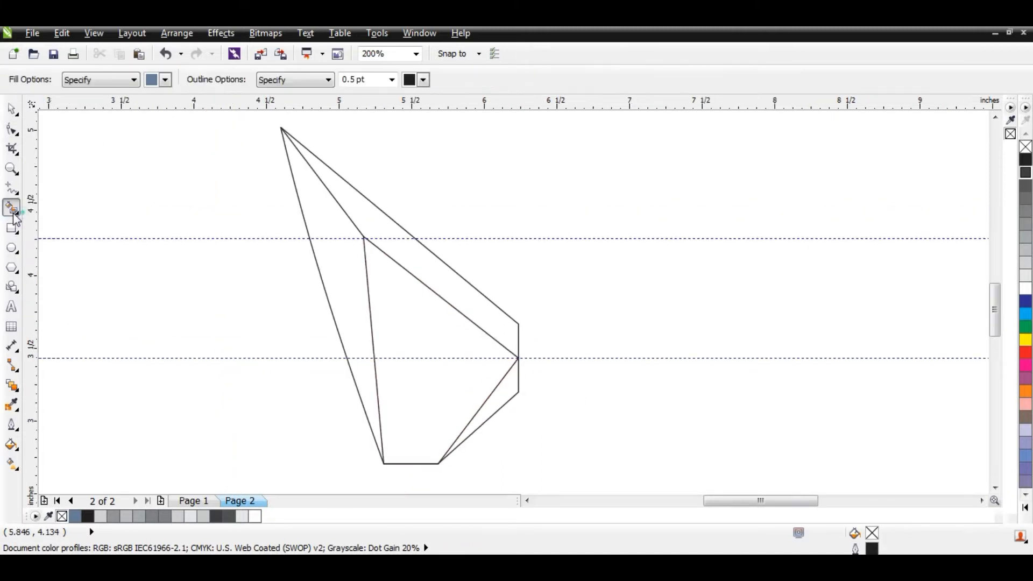
click(370, 228)
click(328, 232)
click(391, 305)
click(501, 392)
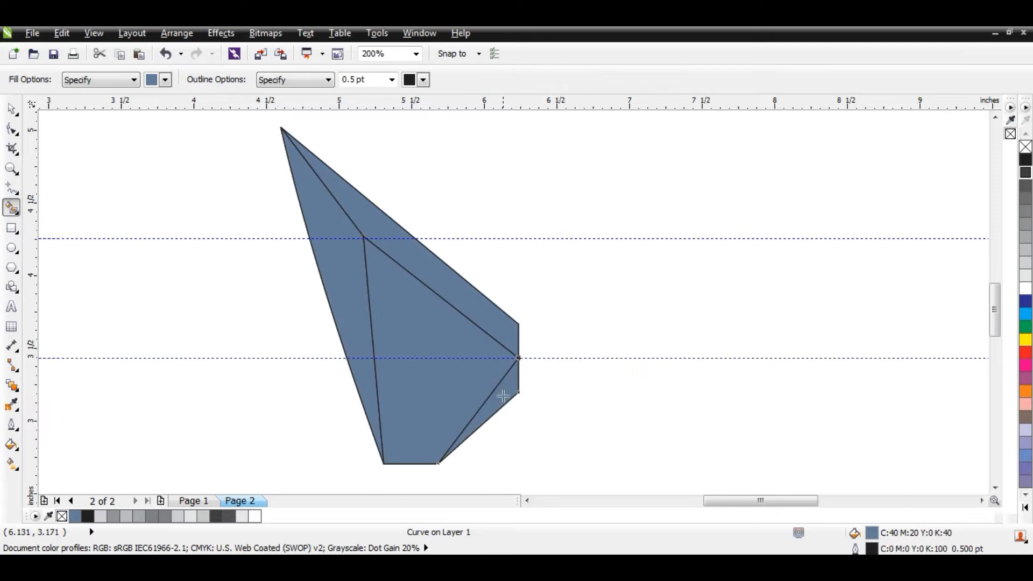
- Pull the original unfilled inner outline away from the filled facets and remove it
key(space)
click(445, 323)
shift+click(350, 269)
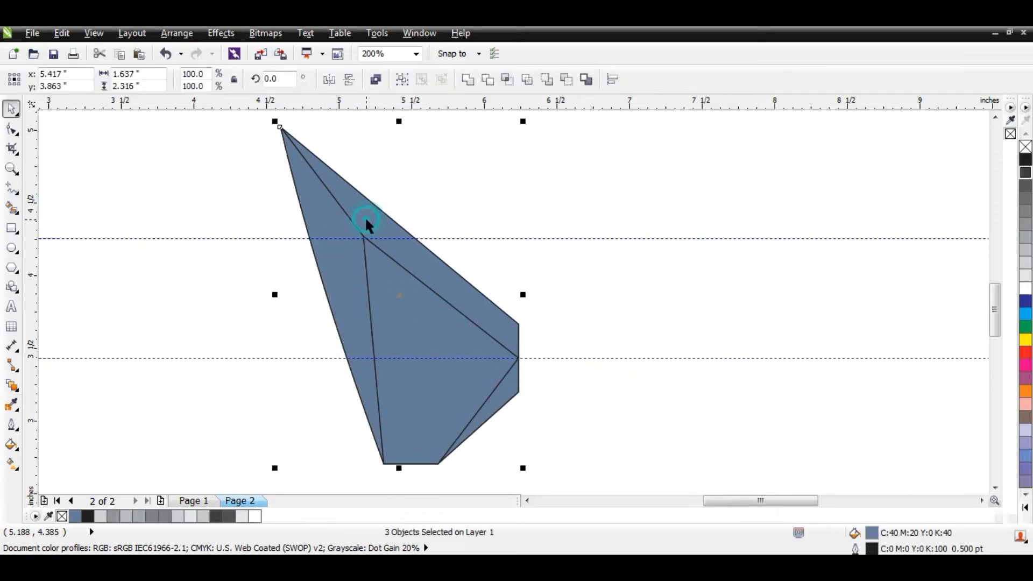
shift+click(365, 216)
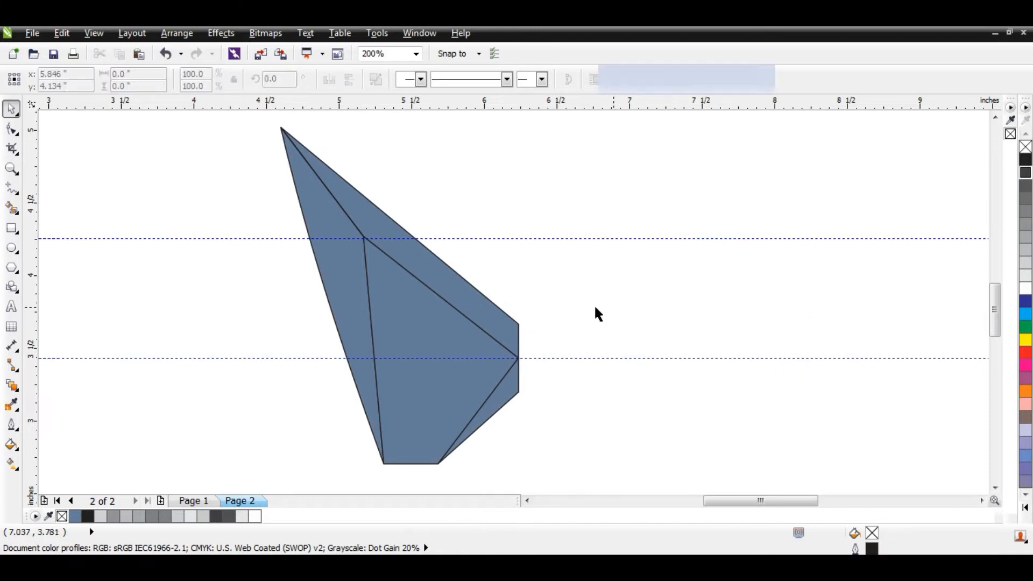
click(577, 296)
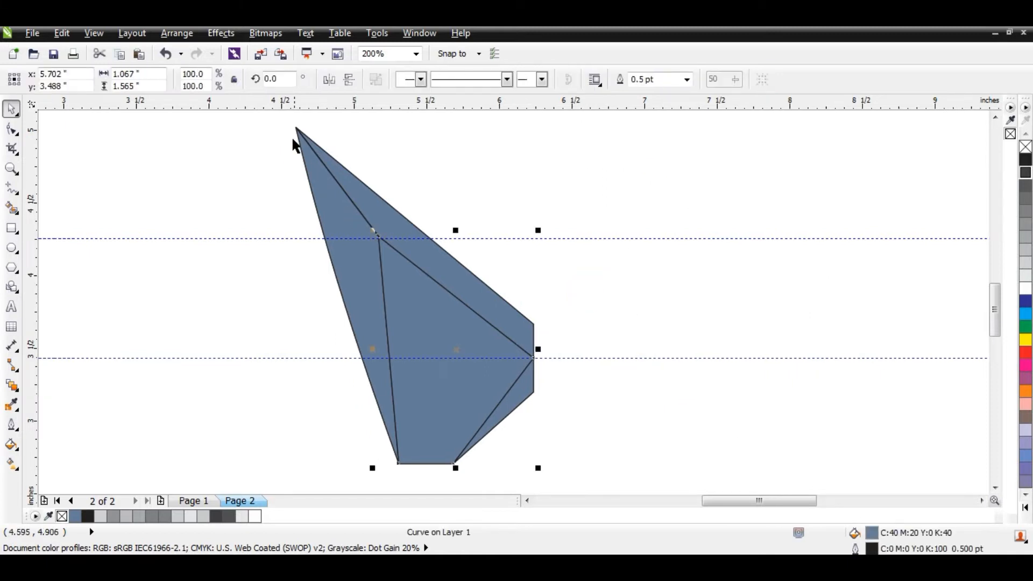
- Select all the facets together and fill them with 20% black
drag(269, 110, 587, 473)
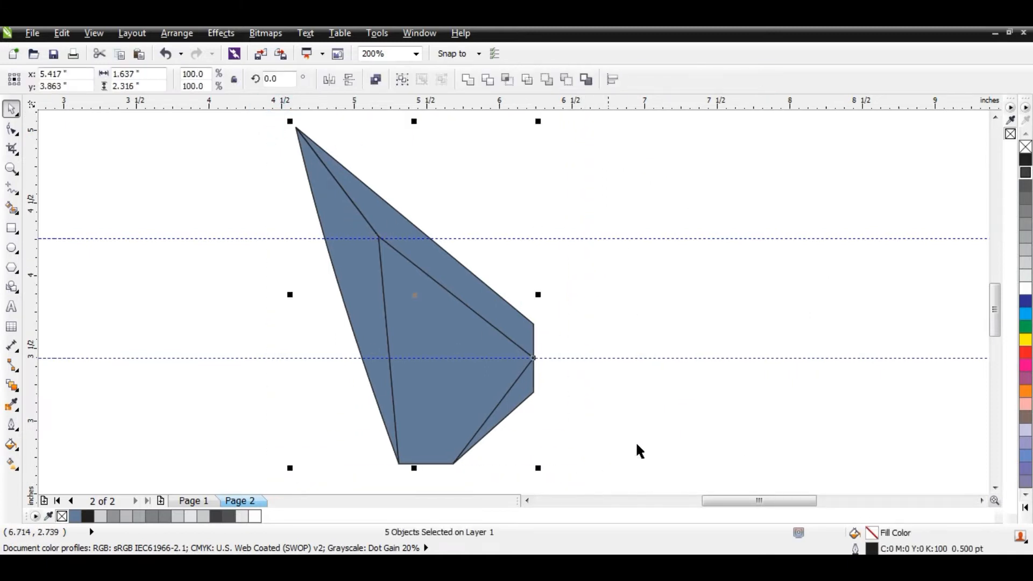
click(1025, 265)
click(904, 300)
- Apply a custom linear fountain fill to the central facet, running from a darker grey to a very light grey
click(440, 305)
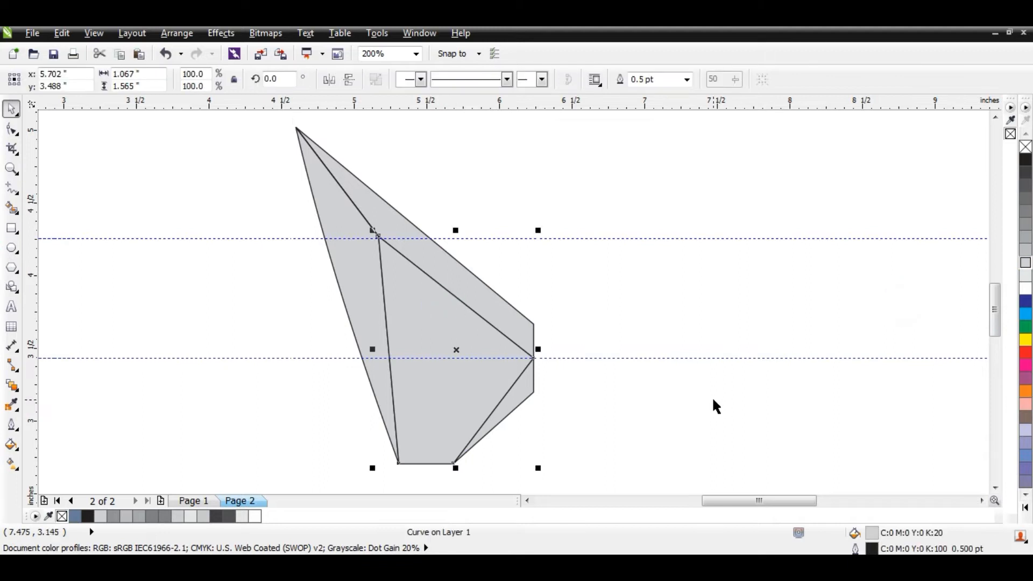
key(F11)
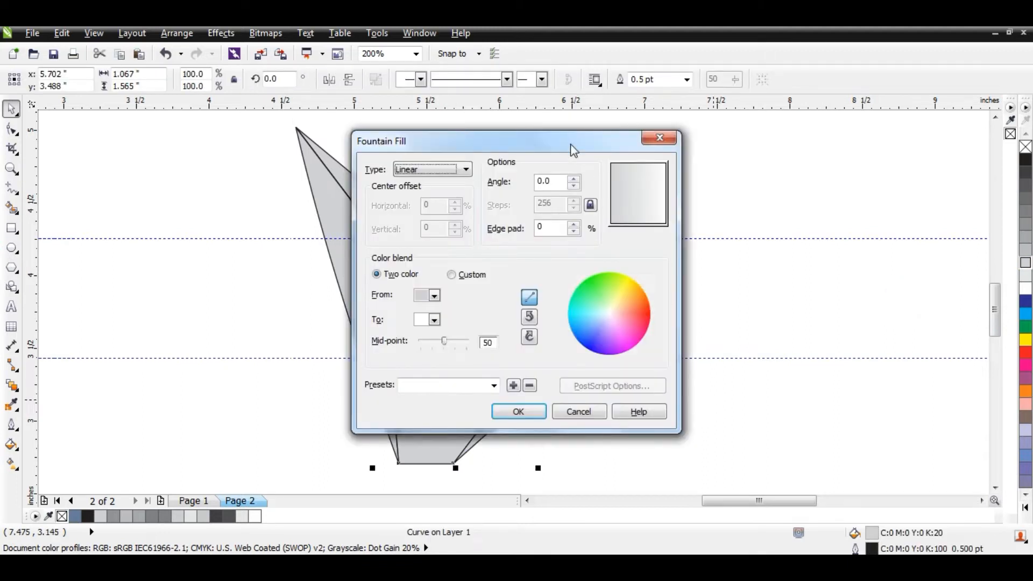
drag(569, 141, 799, 148)
click(679, 276)
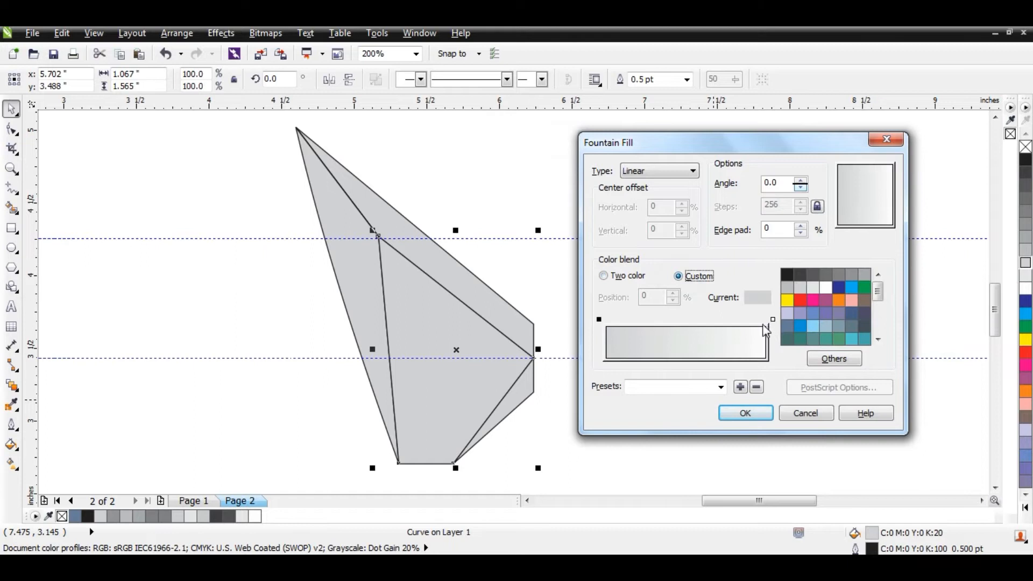
click(774, 320)
click(815, 287)
click(599, 319)
click(788, 287)
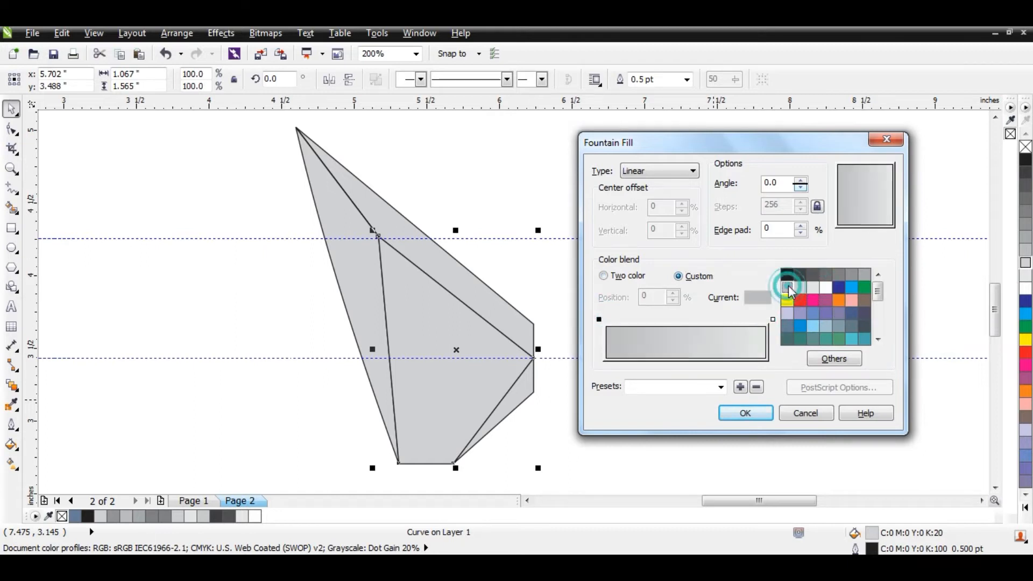
click(744, 414)
click(724, 410)
- Start a custom linear fountain fill on the left facet with a very light grey end colour
key(alt+Left)
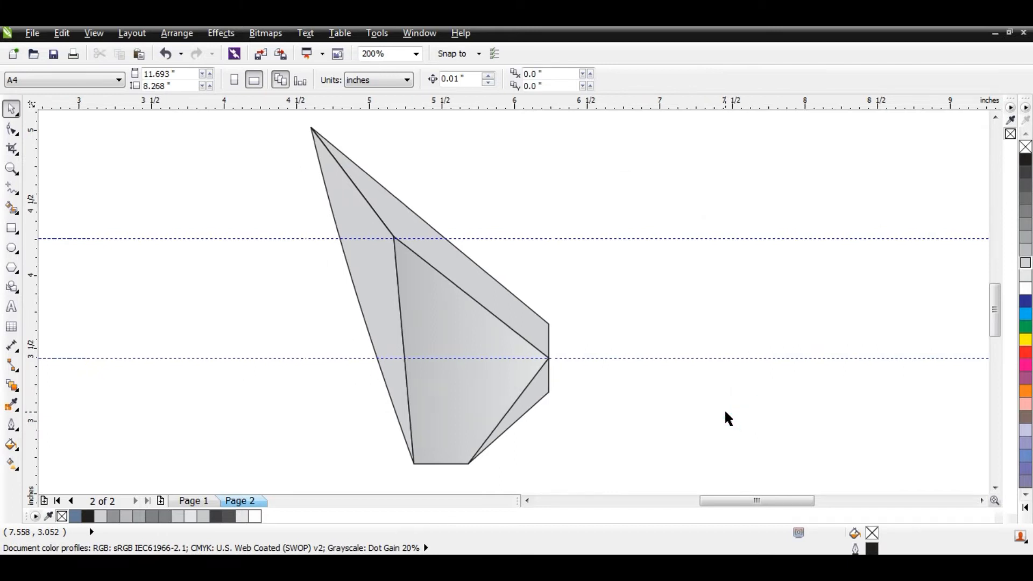
click(400, 303)
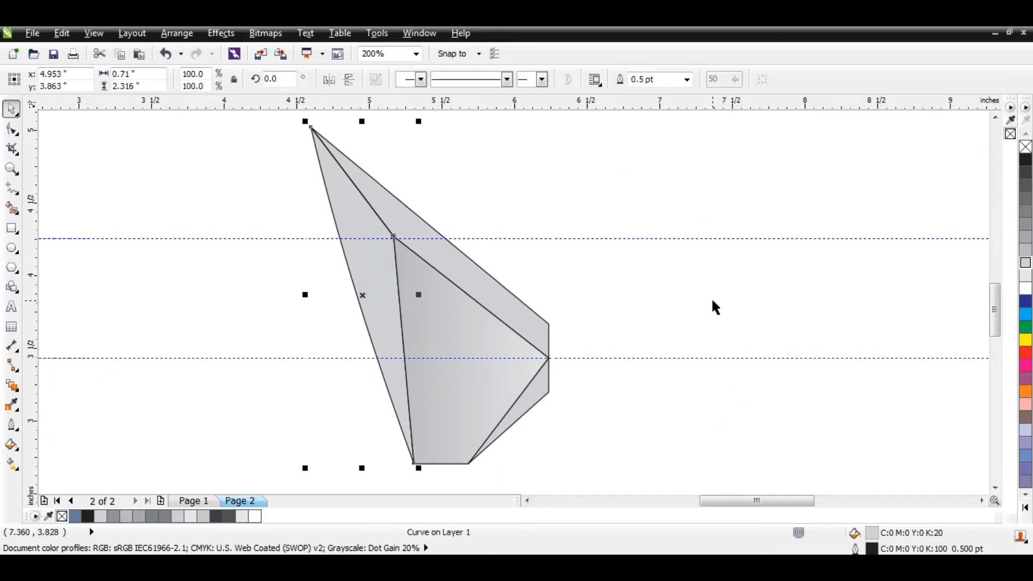
key(F11)
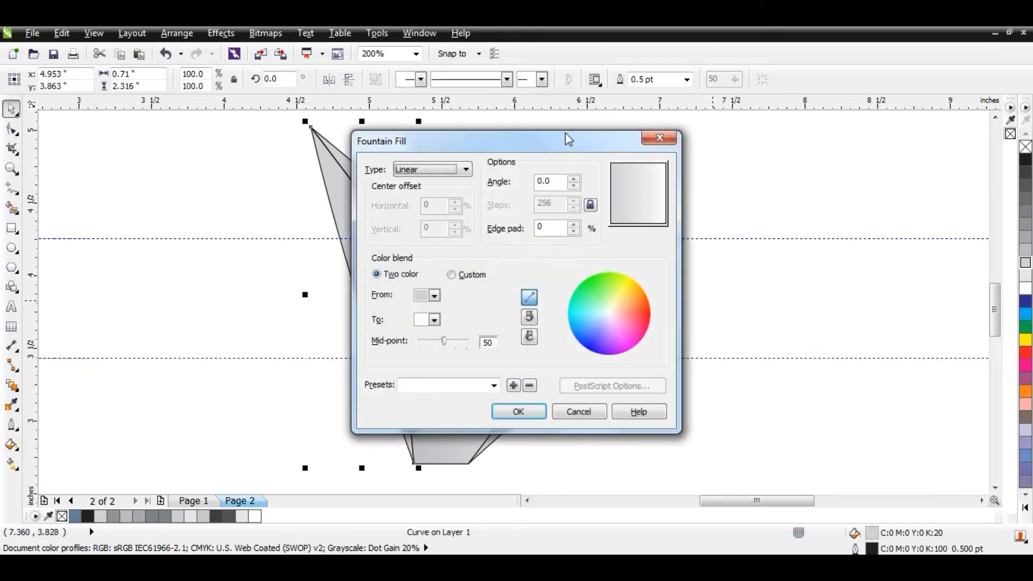
drag(569, 140, 771, 136)
click(655, 272)
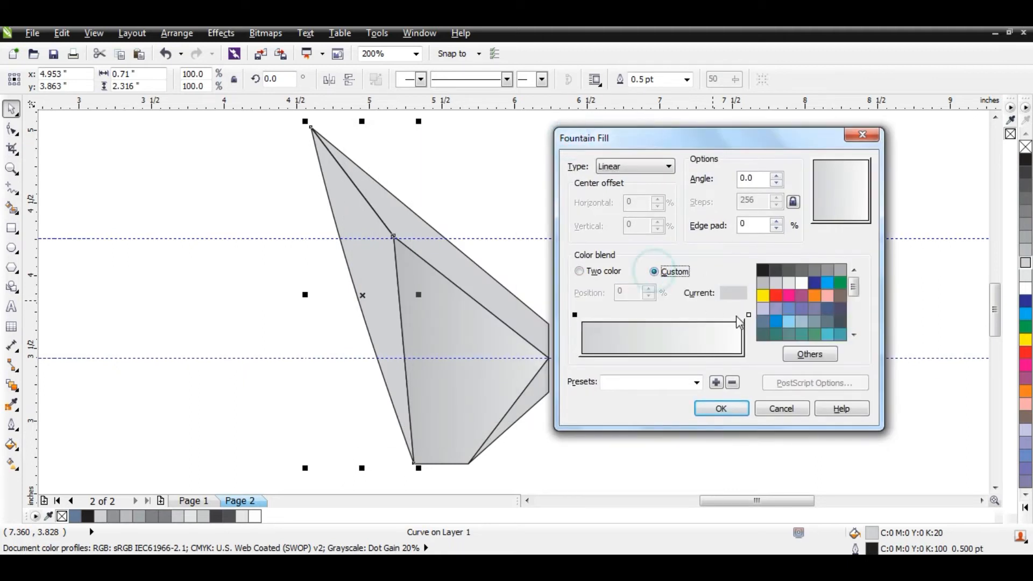
click(749, 315)
click(789, 283)
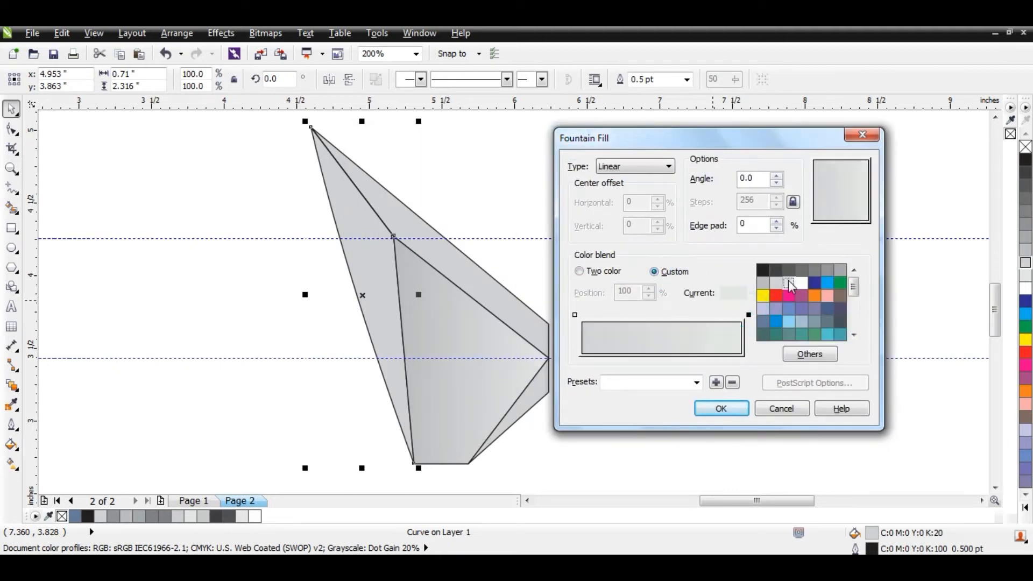
- Add a mid-grey stop near the middle of the left facet's blend and a lighter stop on either side of it
double_click(652, 315)
click(575, 316)
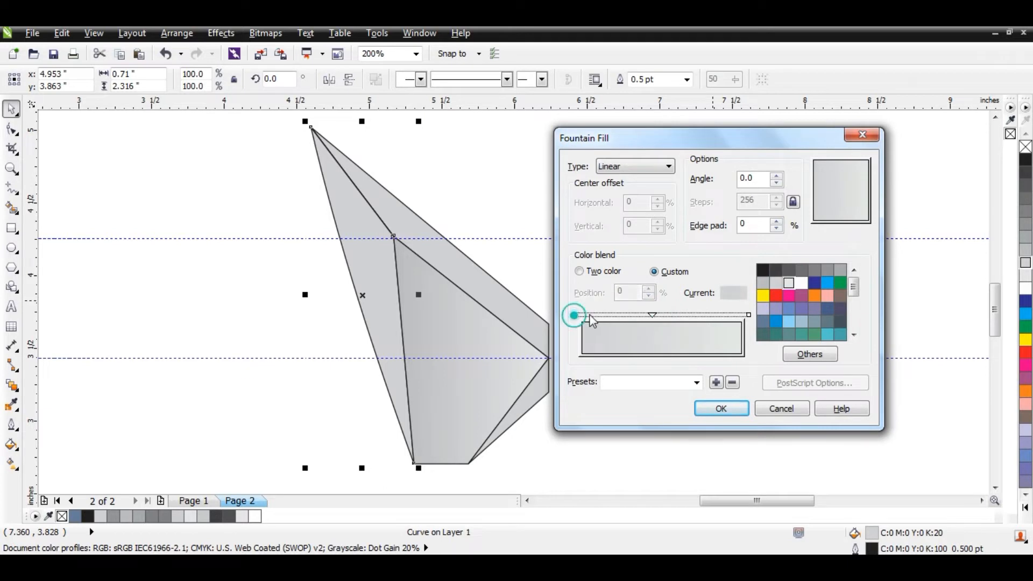
click(815, 270)
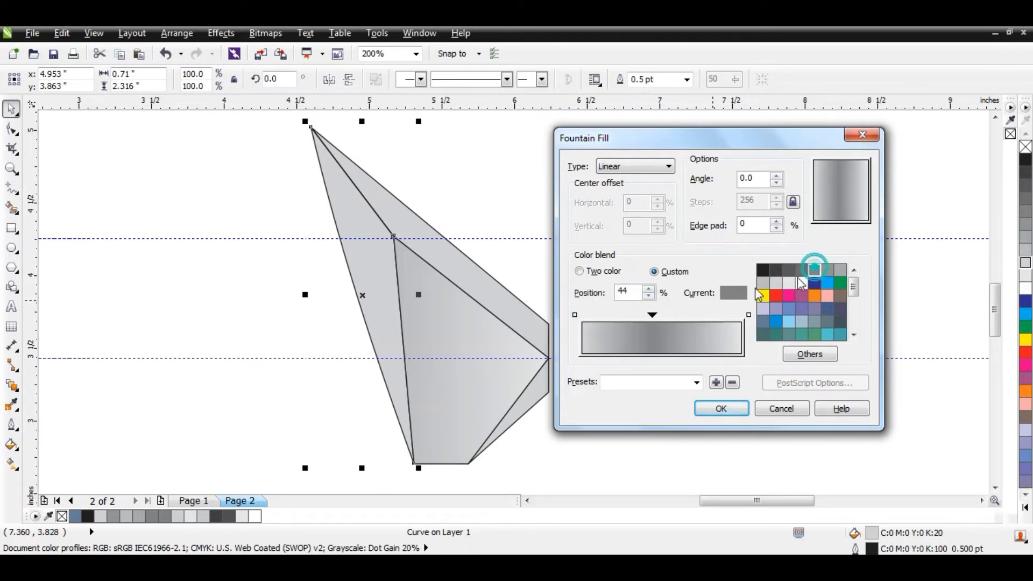
double_click(736, 316)
drag(736, 316, 693, 316)
double_click(583, 316)
drag(583, 316, 619, 316)
- Make the left facet's blend start in white and tighten the inner stops around the dark band, placing the last one at 66%
click(575, 316)
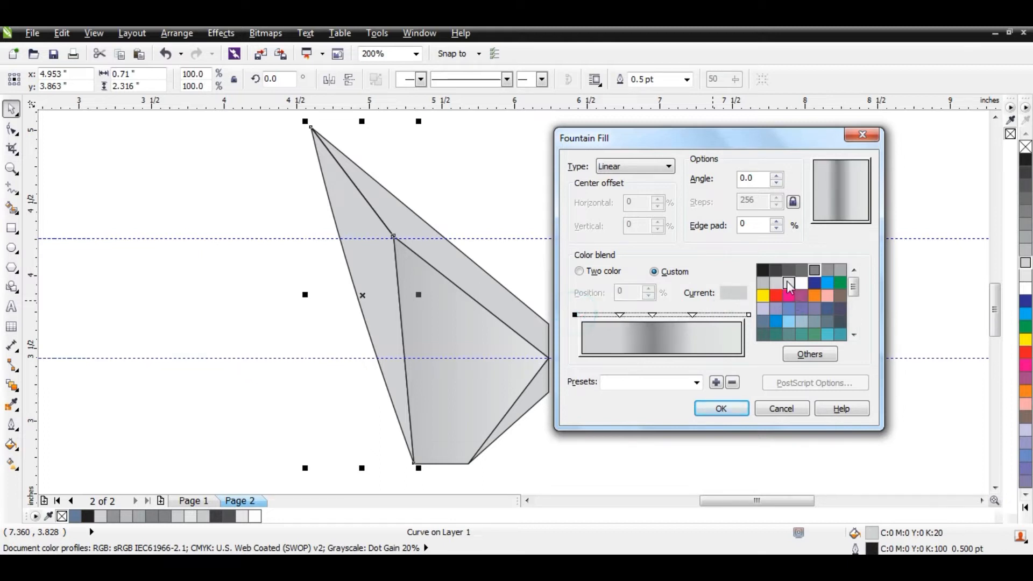
click(801, 282)
drag(621, 316, 663, 316)
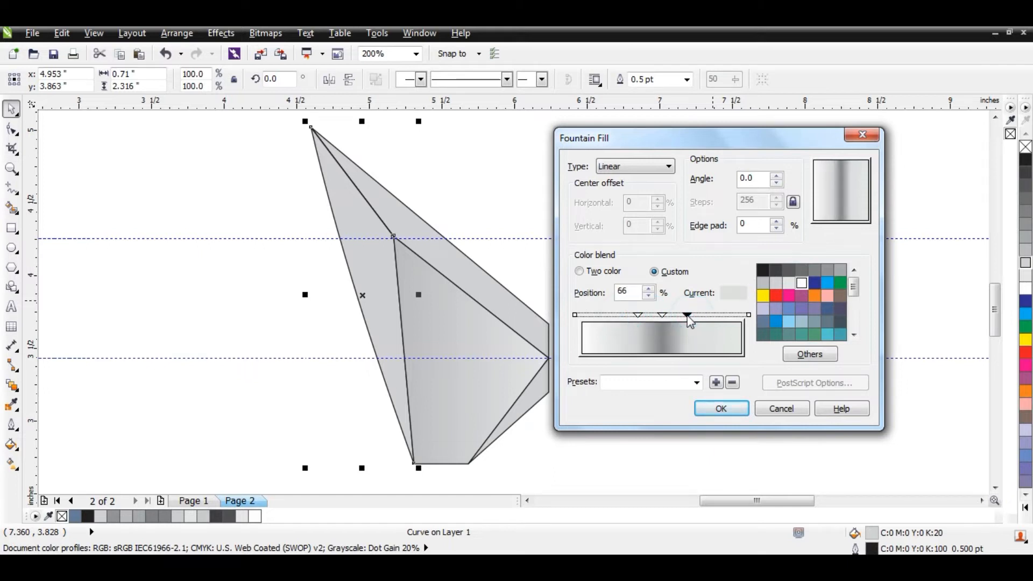
- Set the left facet's gradient angle to 25 degrees and apply the fill
double_click(747, 182)
text(25)
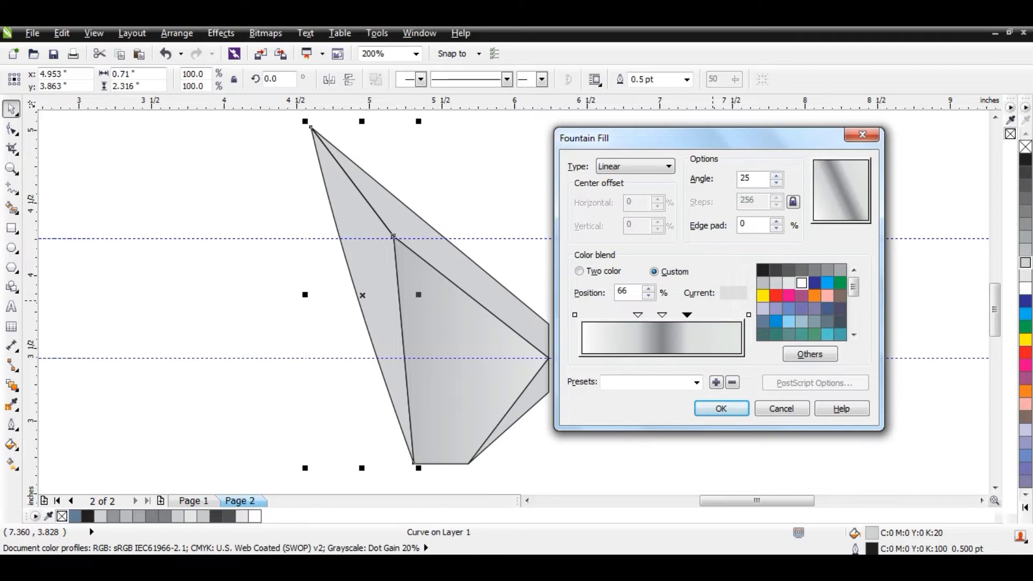
key(Return)
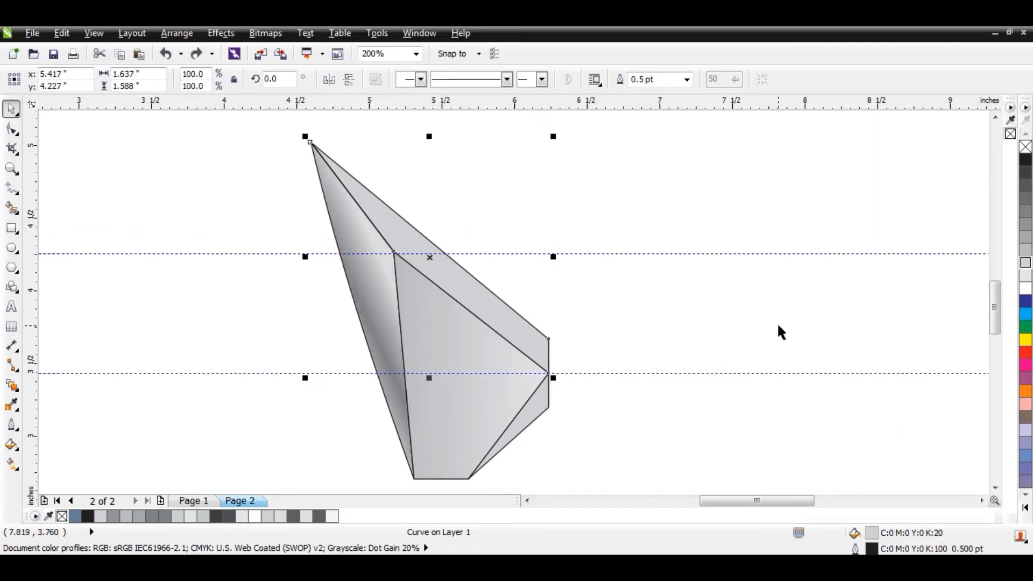
- Start a custom linear fountain fill on the upper-right facet with a dark grey start colour
key(F11)
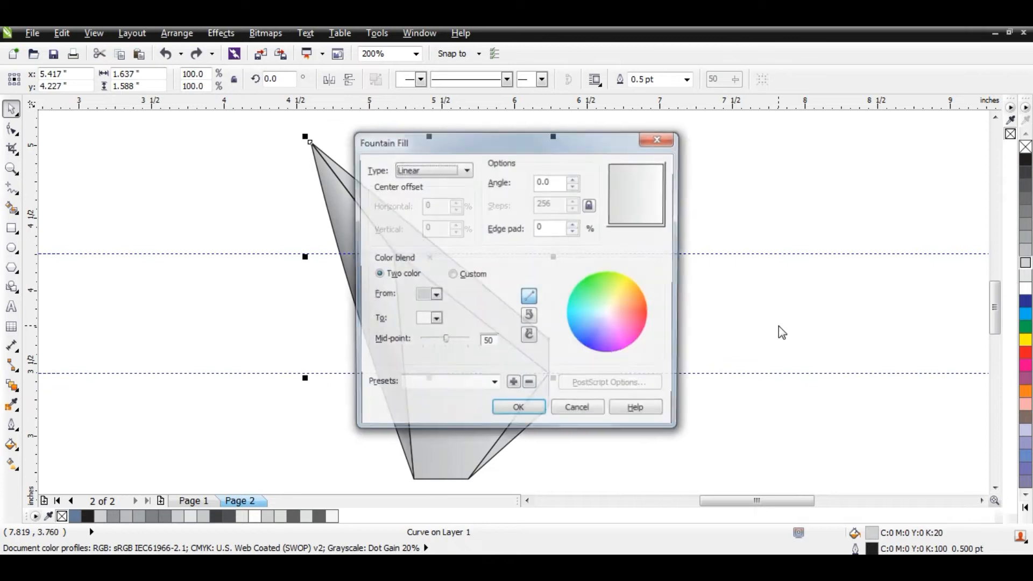
drag(601, 148, 781, 155)
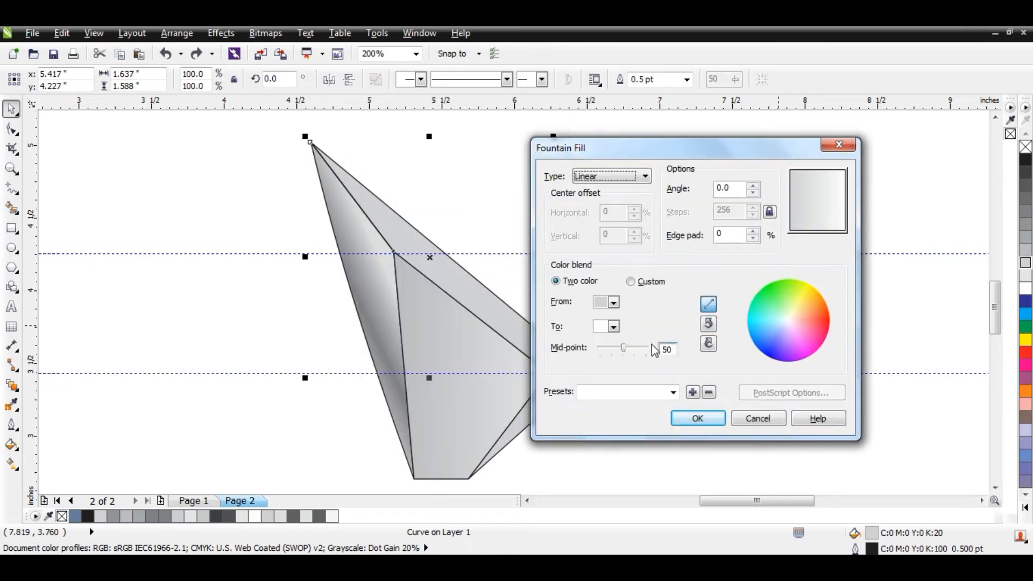
click(631, 282)
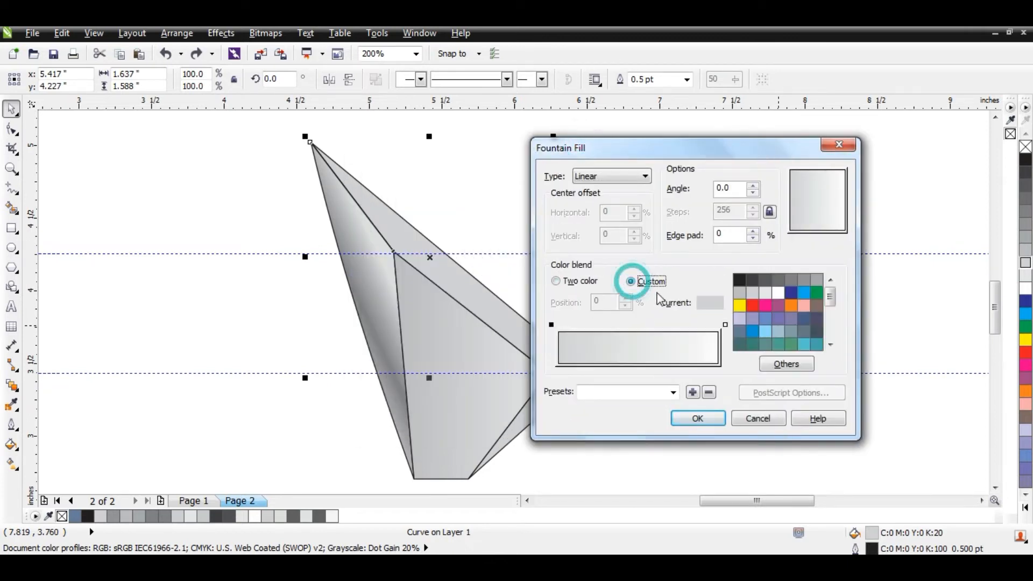
click(553, 325)
click(753, 279)
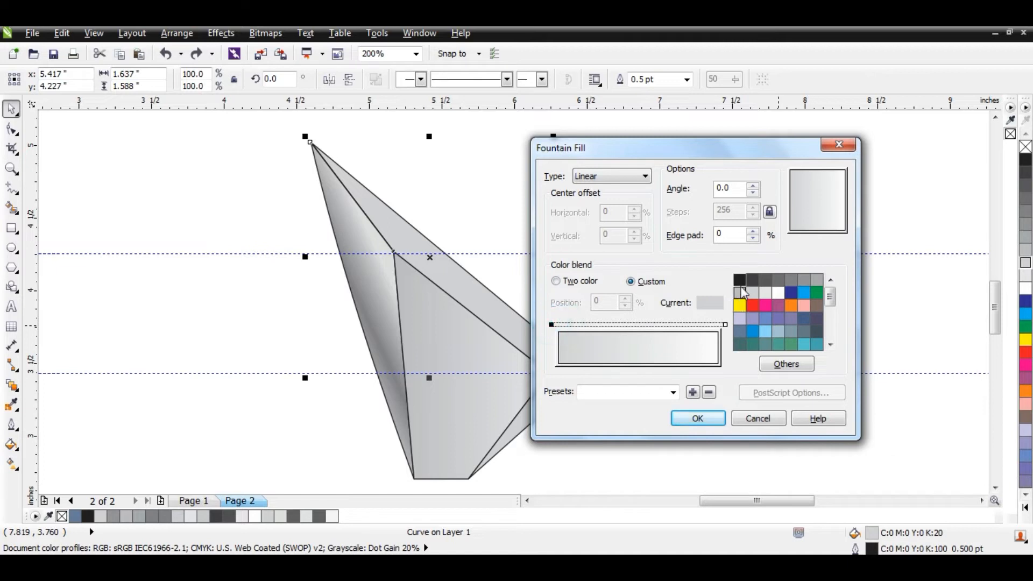
- Add a dark grey stop near the middle of the upper-right facet's blend and a white stop at 65%
double_click(565, 324)
drag(565, 324, 640, 337)
double_click(712, 325)
drag(712, 325, 663, 328)
- Set the upper-right facet's gradient angle to 25 degrees and apply the fill
double_click(733, 187)
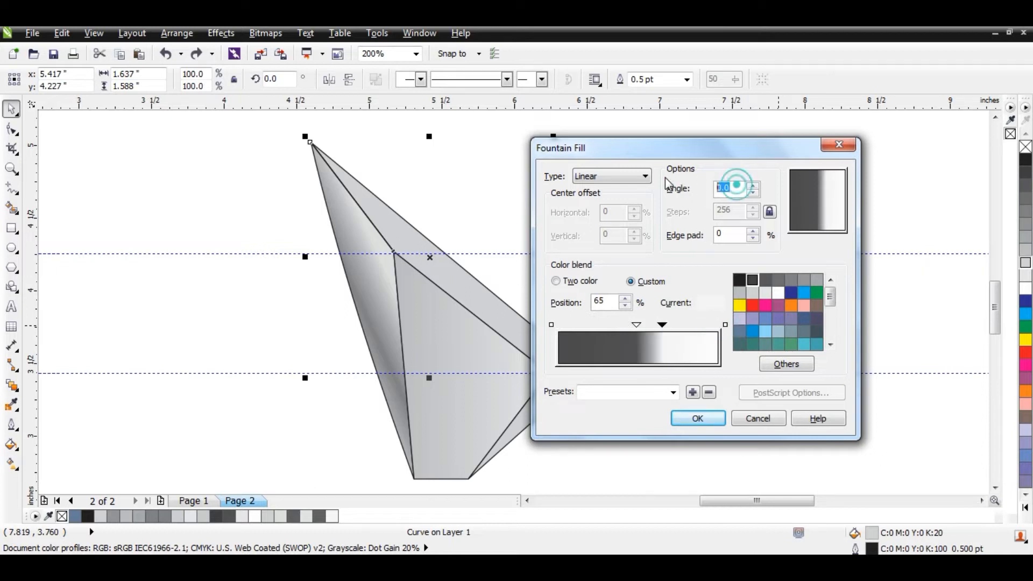
text(25)
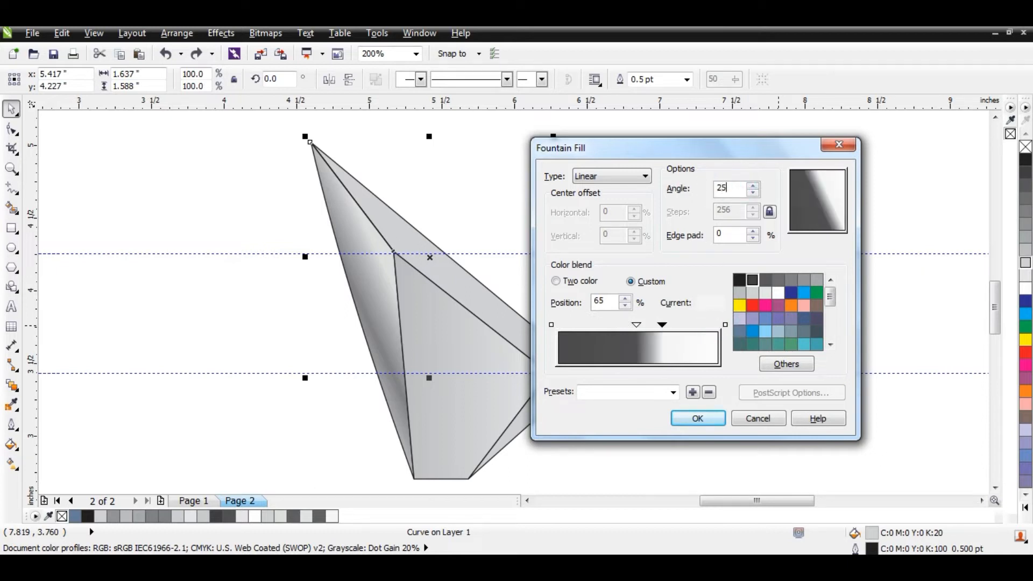
key(Return)
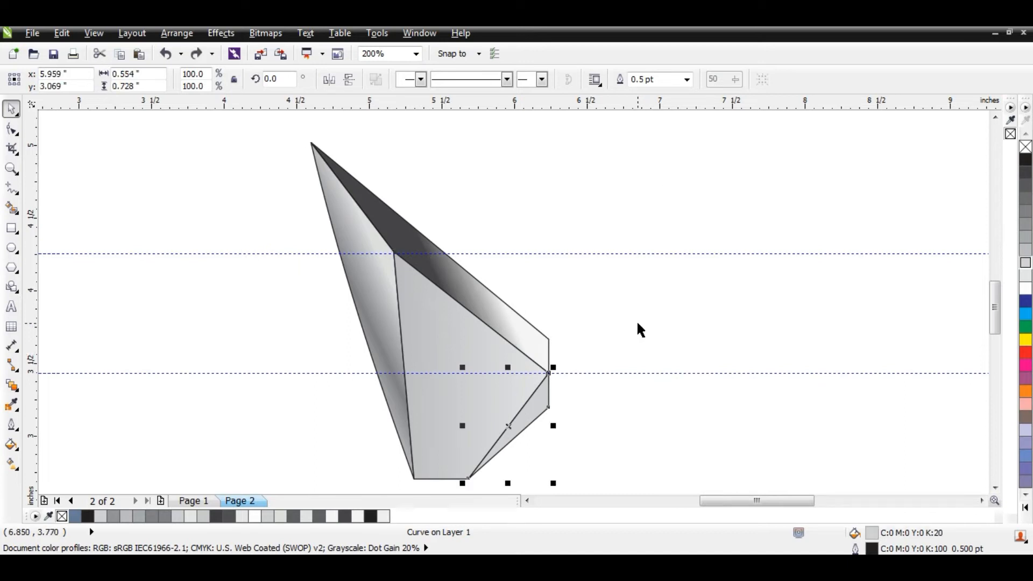
- Start a custom linear fountain fill on the lower-right facet, blending from black to a very light grey
key(F11)
drag(559, 149, 775, 132)
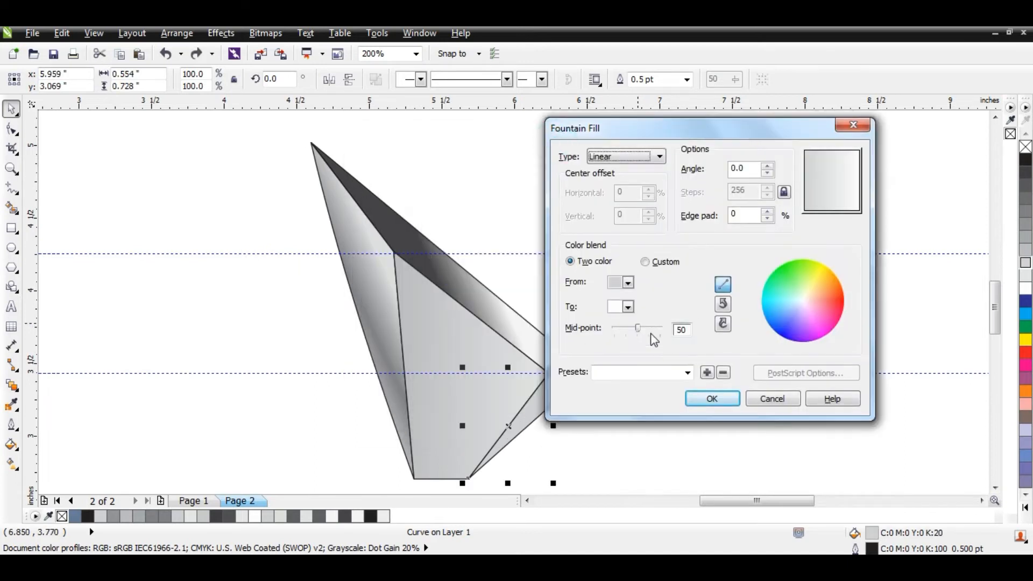
click(645, 261)
click(565, 305)
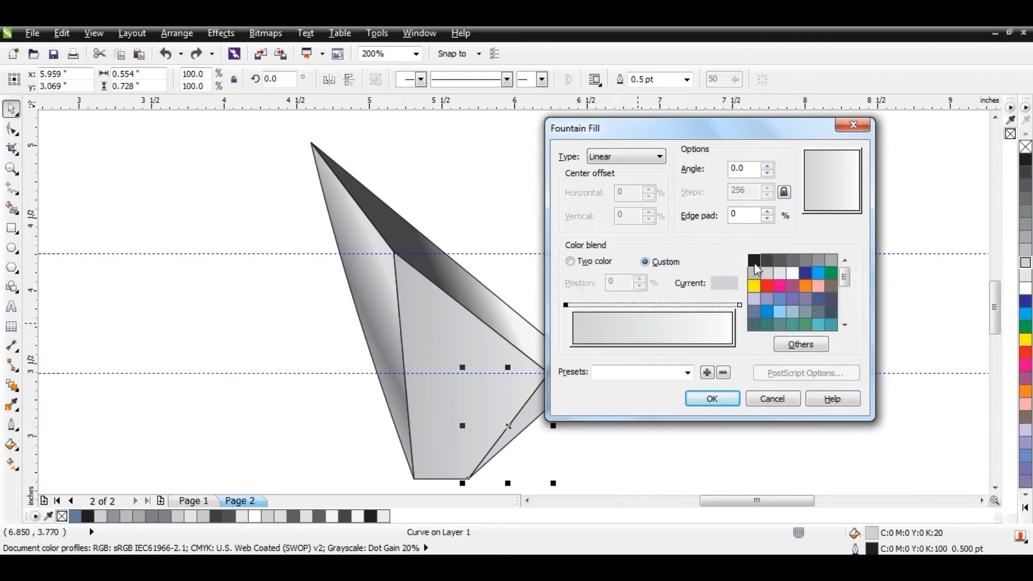
click(753, 261)
click(739, 305)
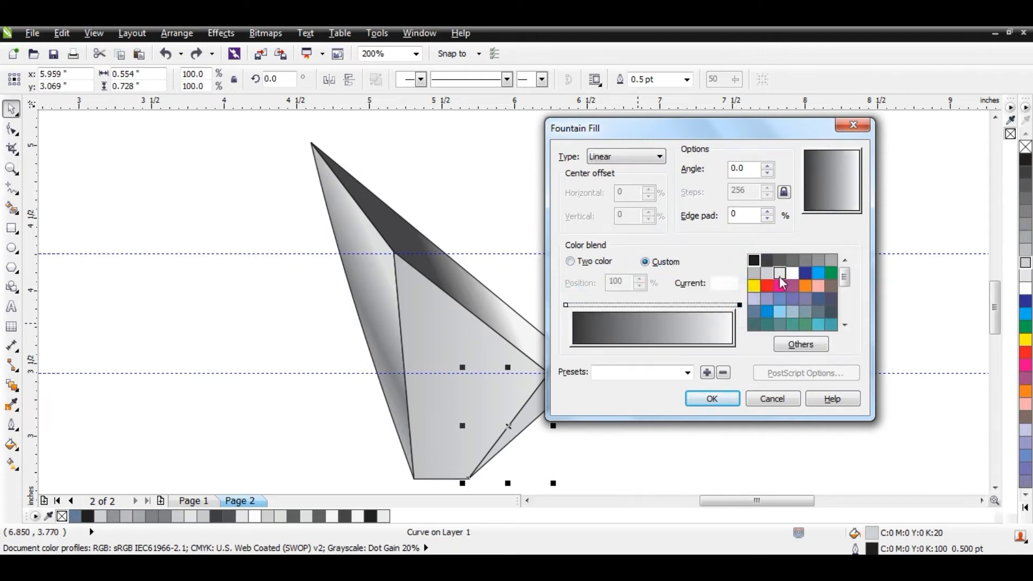
click(779, 274)
- Add a dark stop near the middle of the lower-right facet's blend and apply the fill at a 50-degree angle
double_click(592, 307)
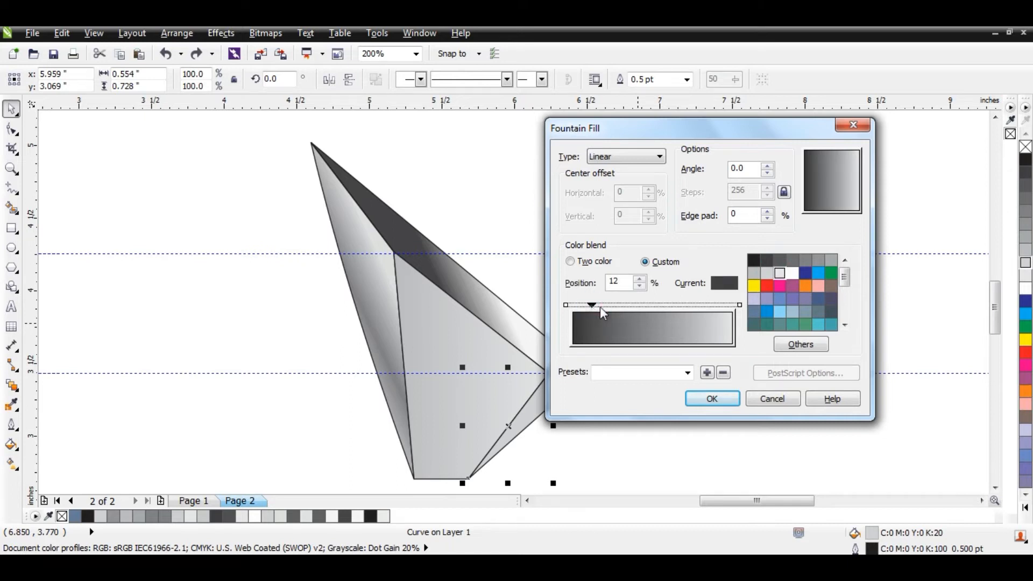
drag(592, 307, 643, 307)
drag(751, 170, 629, 161)
text(50)
key(Return)
click(681, 293)
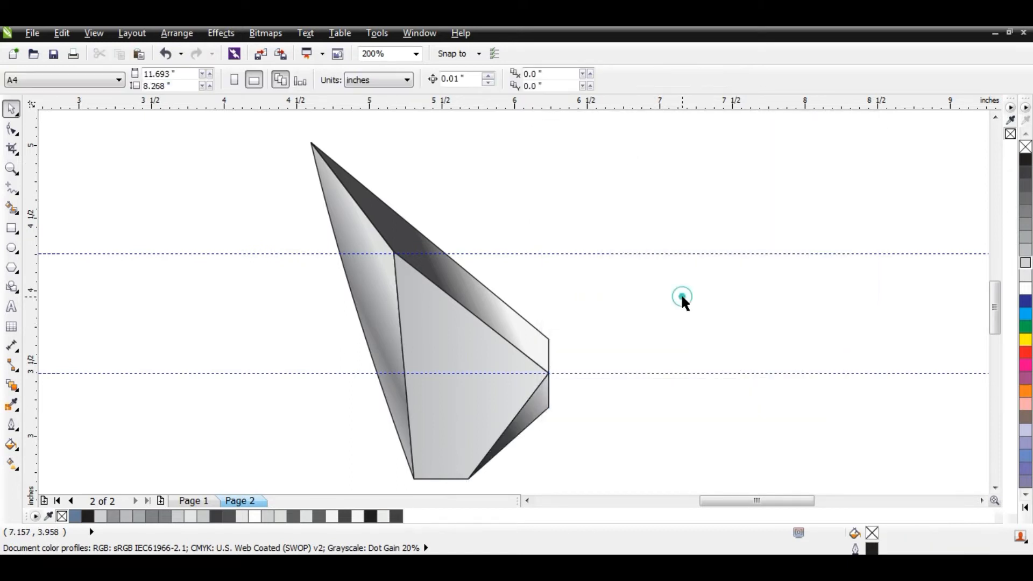
- Remove the outline from all the facets of the blade shape
drag(292, 132, 597, 475)
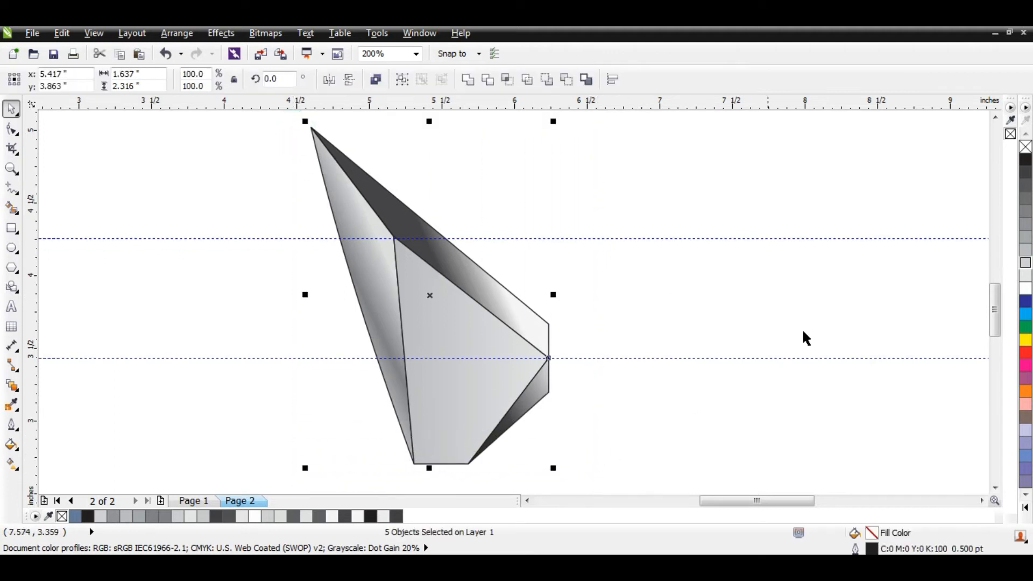
right_click(1025, 148)
click(854, 156)
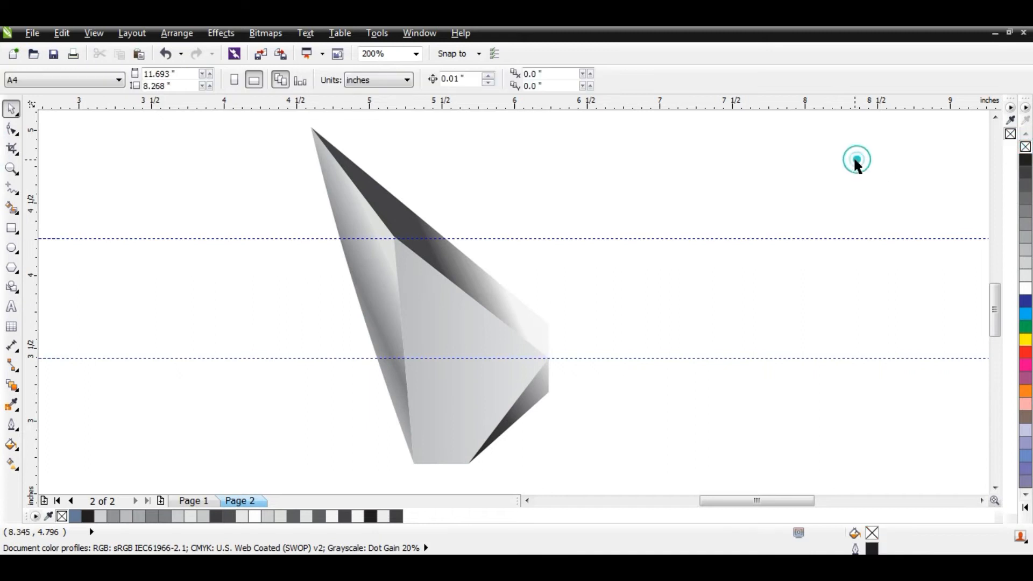
- Mirror a copy of the whole faceted shape horizontally across its right edge and nudge it right by about 0.12 inches
scroll(606, 241, down, 1)
drag(409, 145, 666, 379)
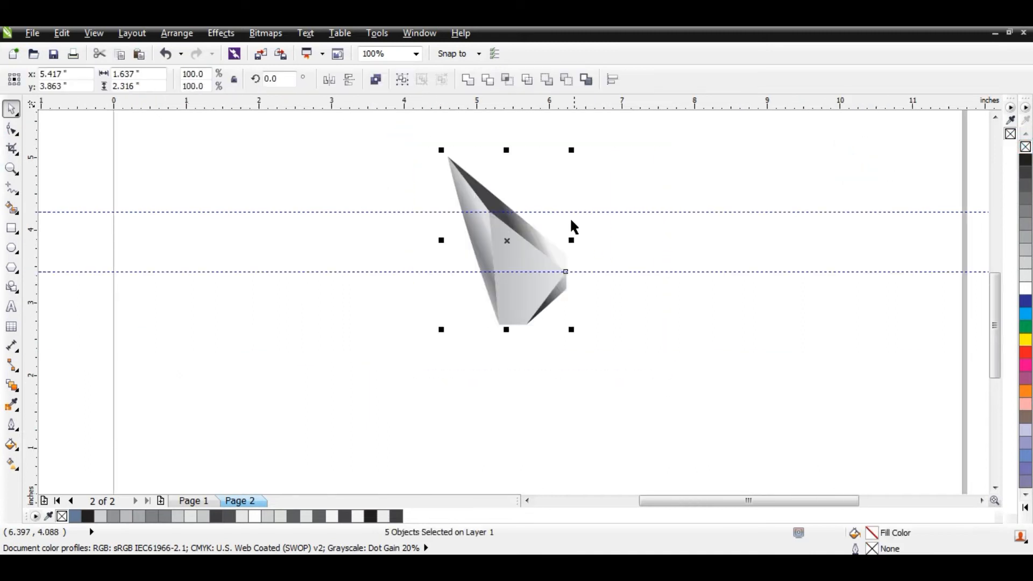
scroll(580, 223, up, 1)
drag(321, 261, 687, 291)
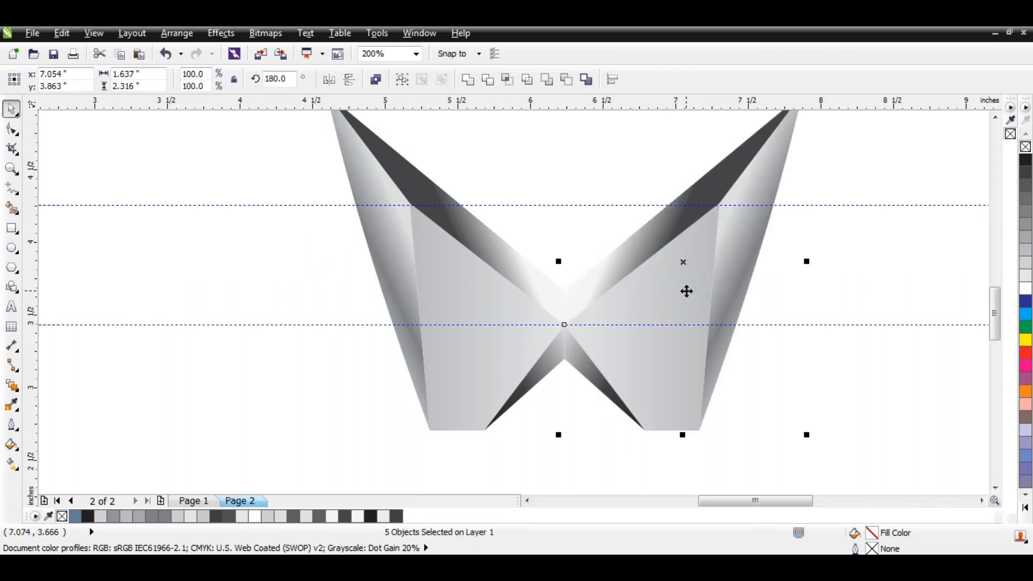
key(Right)
key(Right)
key(Right)
key(Right)
key(Right)
key(Right)
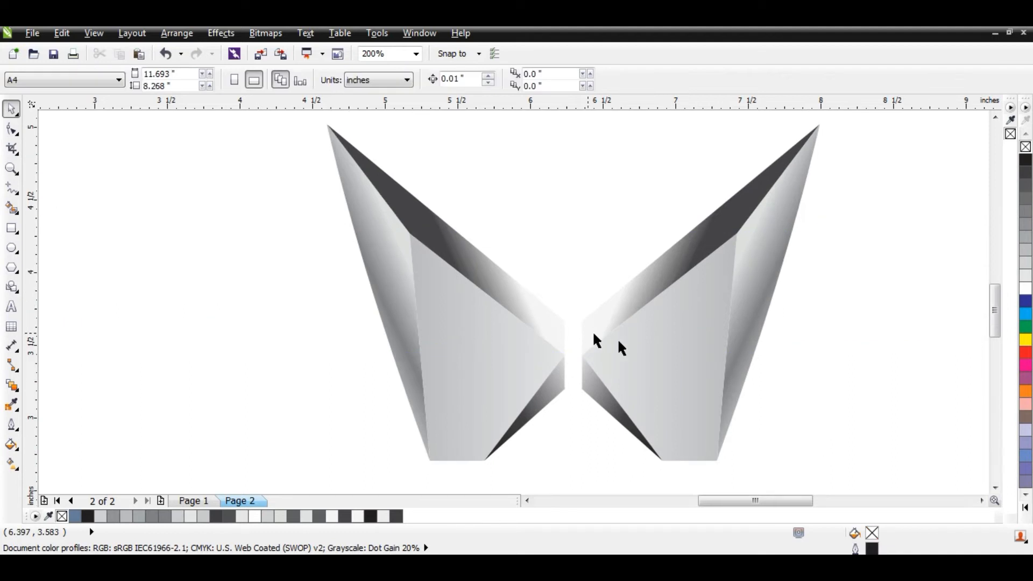
- Change the end colour of the mirrored central facet's fountain fill to the darker grey used at its start
click(662, 341)
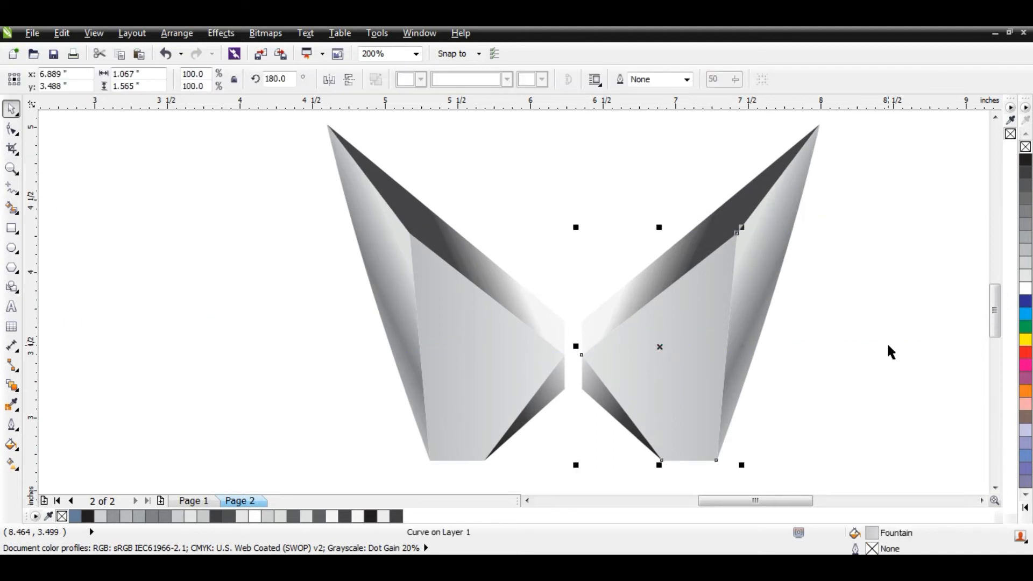
key(F11)
click(546, 318)
click(571, 288)
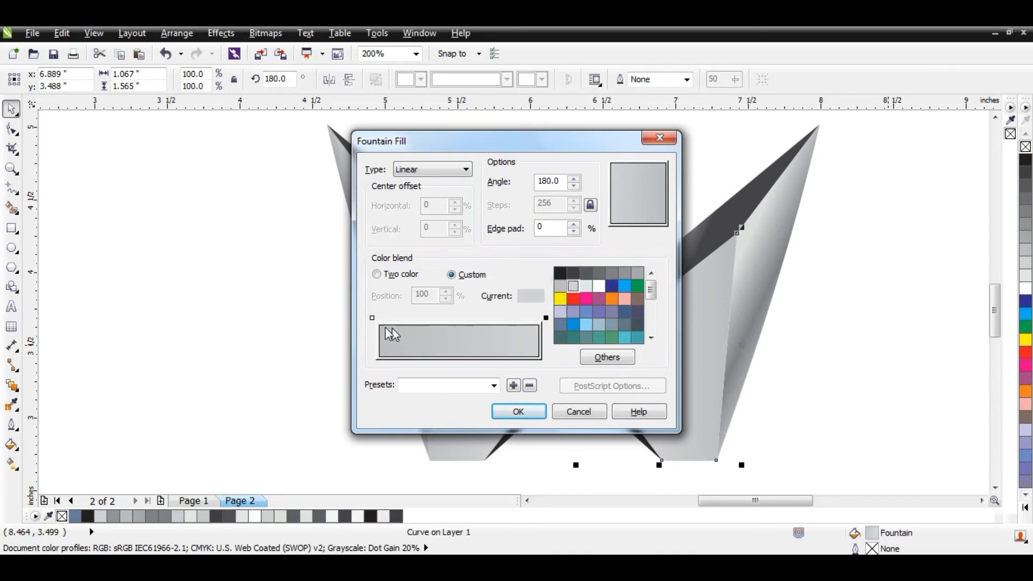
click(562, 286)
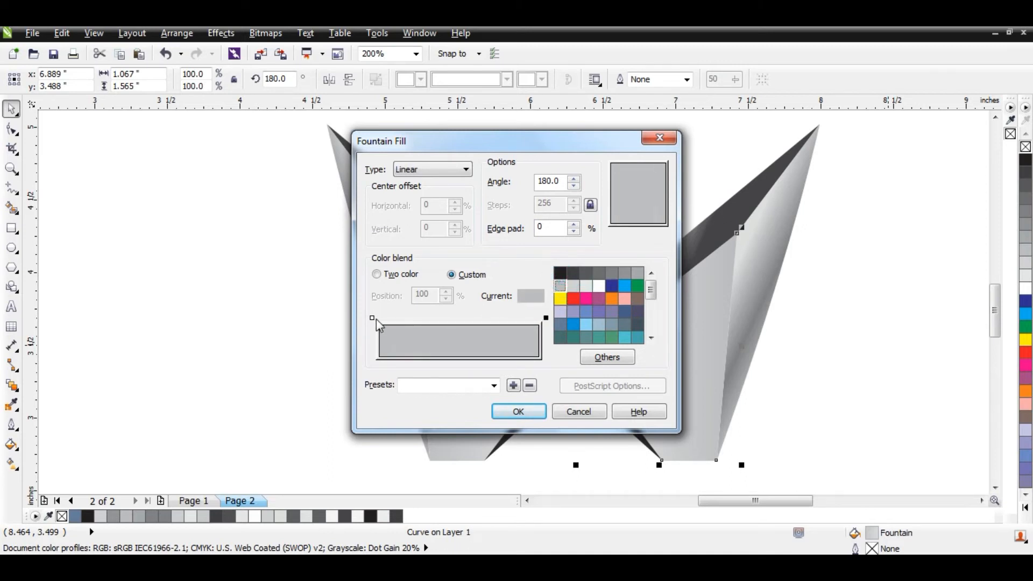
click(518, 412)
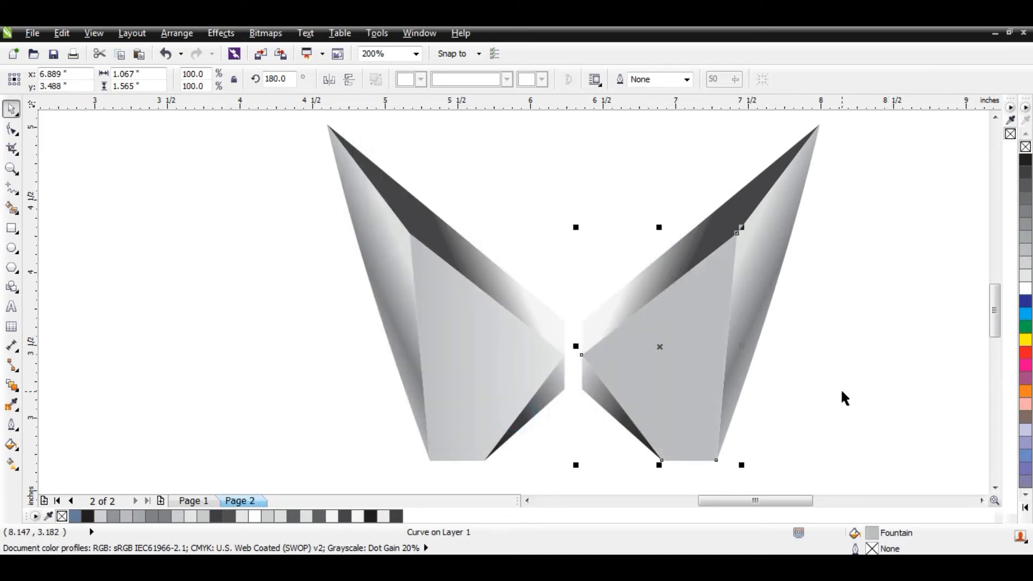
click(843, 398)
- Lighten the mirrored upper facet's dark stop to a slightly lighter grey at 47% and move the light stop closer to it
click(718, 283)
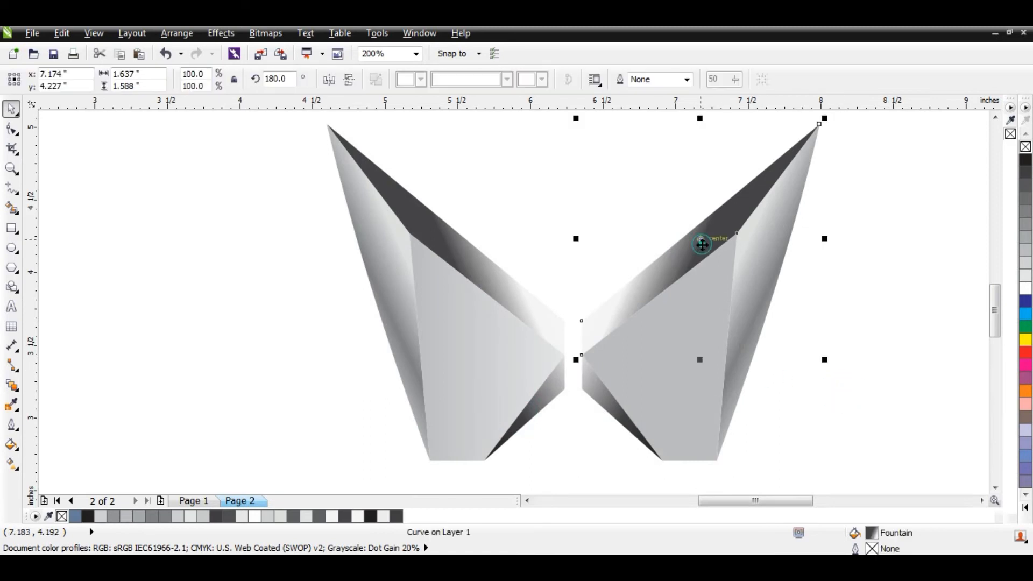
key(F11)
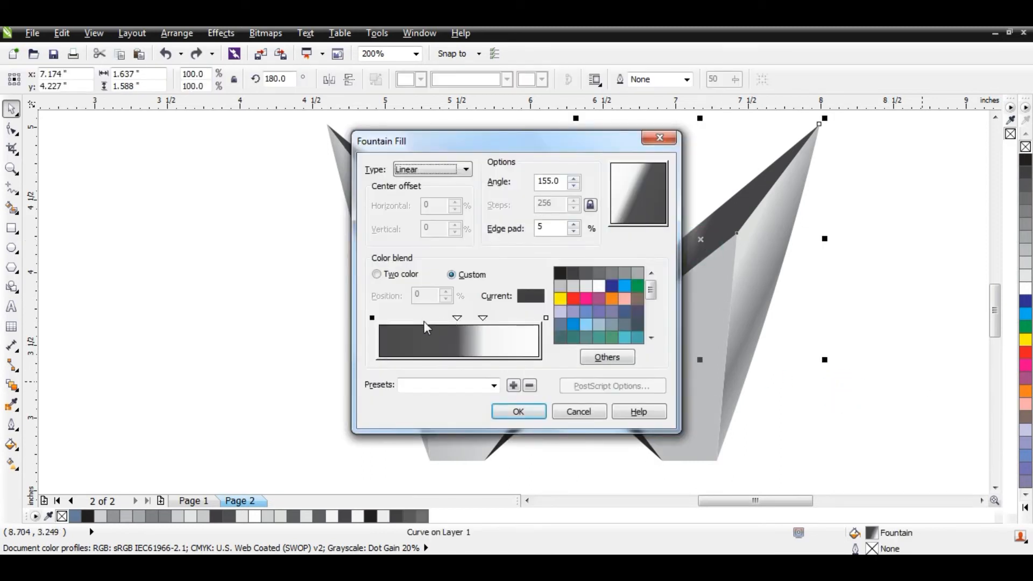
drag(458, 320, 455, 320)
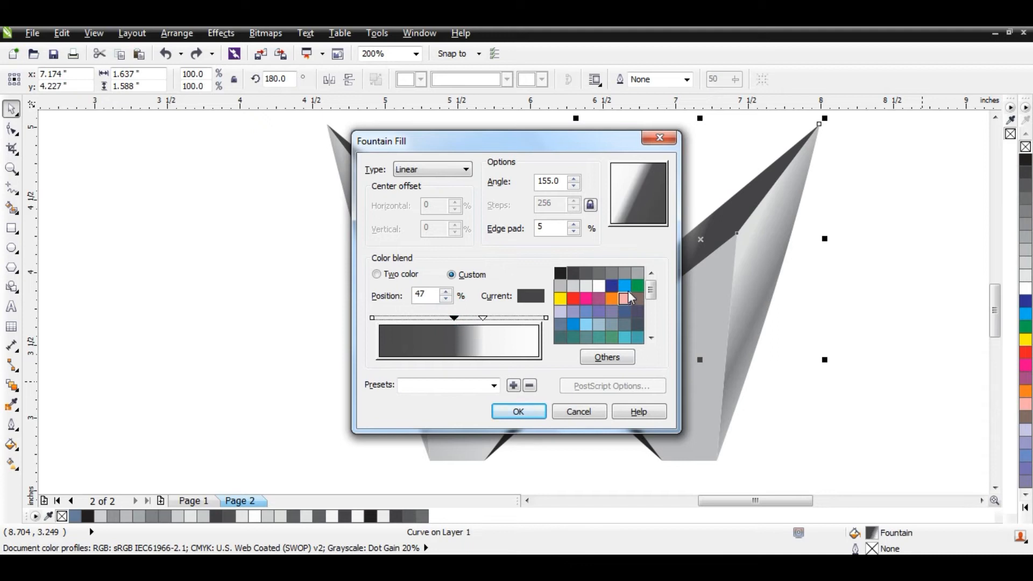
click(586, 273)
mouse_move(483, 321)
mouse_down()
mouse_move(504, 320)
mouse_move(455, 318)
mouse_move(464, 318)
mouse_up()
click(518, 411)
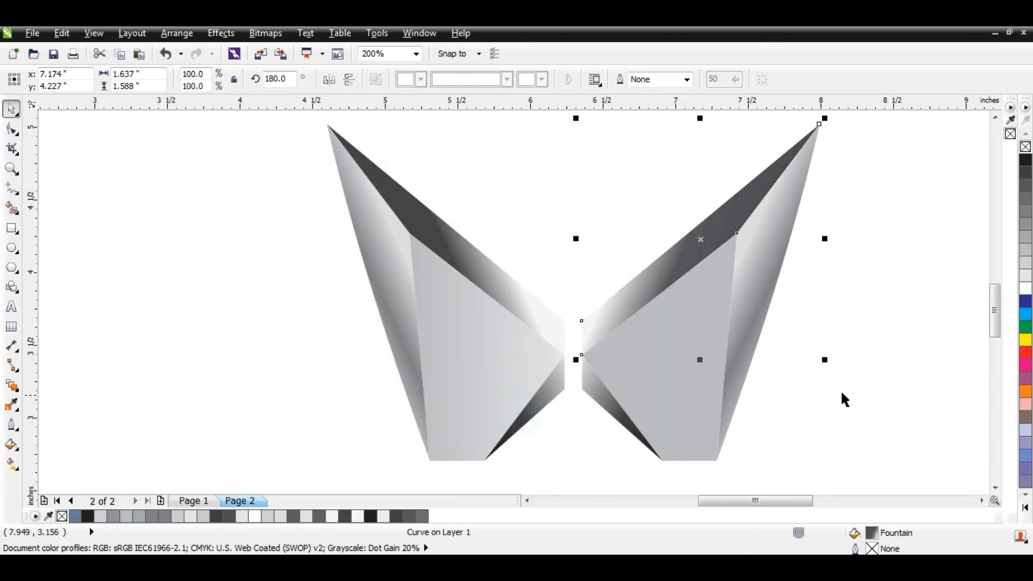
click(850, 367)
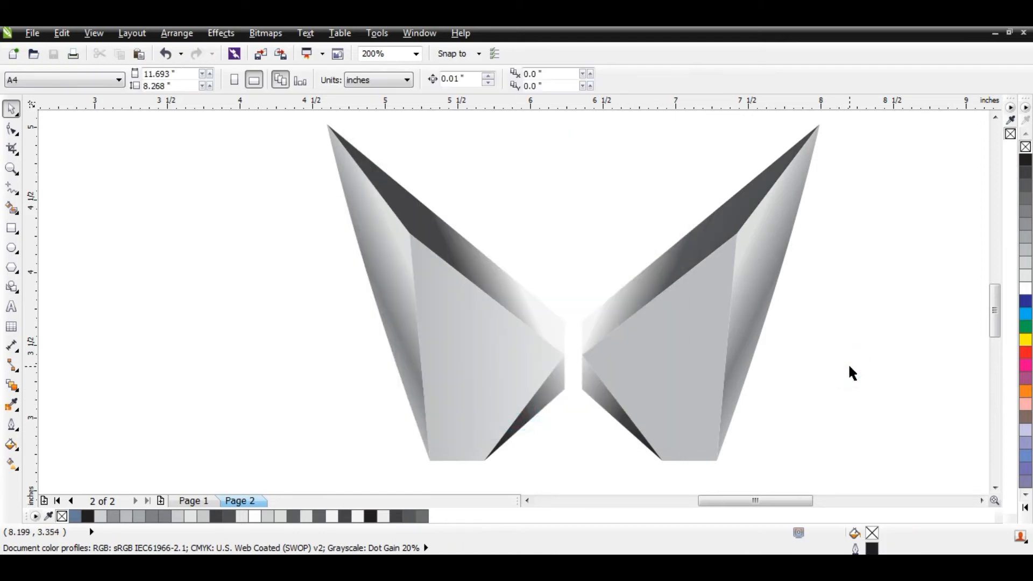
- Draw a white straight line along the edge between the mirrored dark upper facet and outer side facet, from tip to inner corner
click(15, 212)
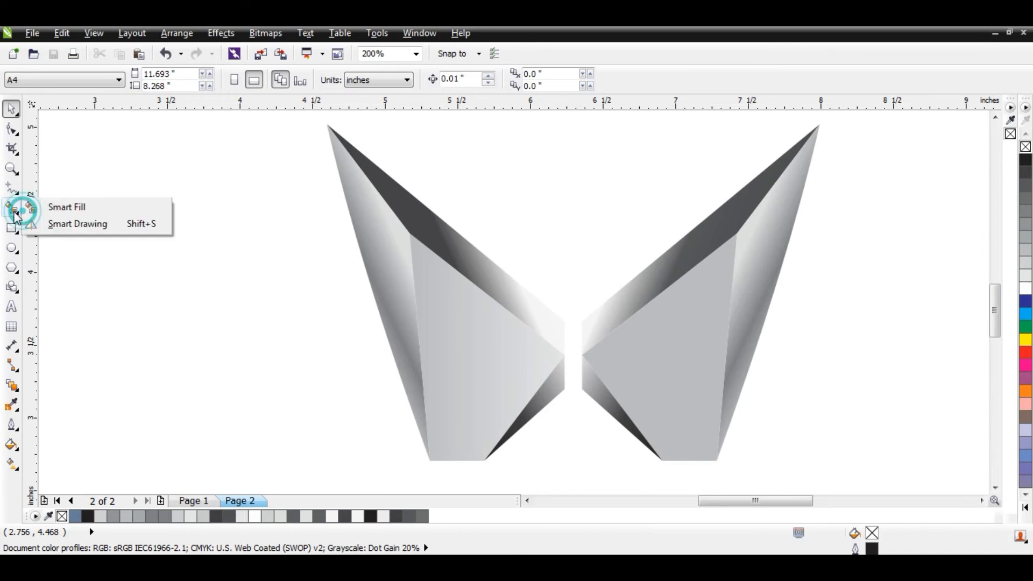
click(12, 188)
click(46, 202)
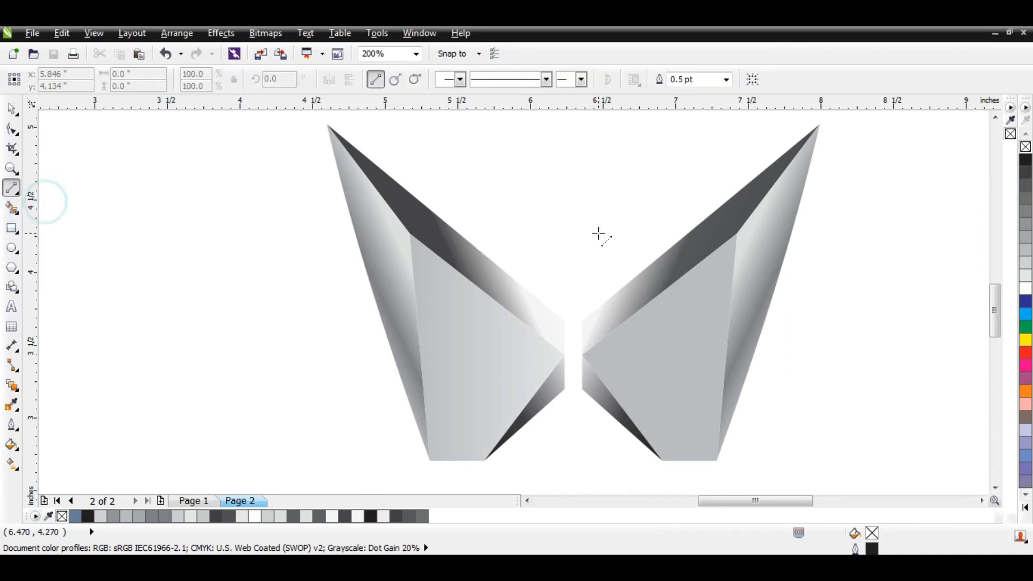
scroll(820, 124, up, 1)
drag(817, 125, 648, 343)
key(space)
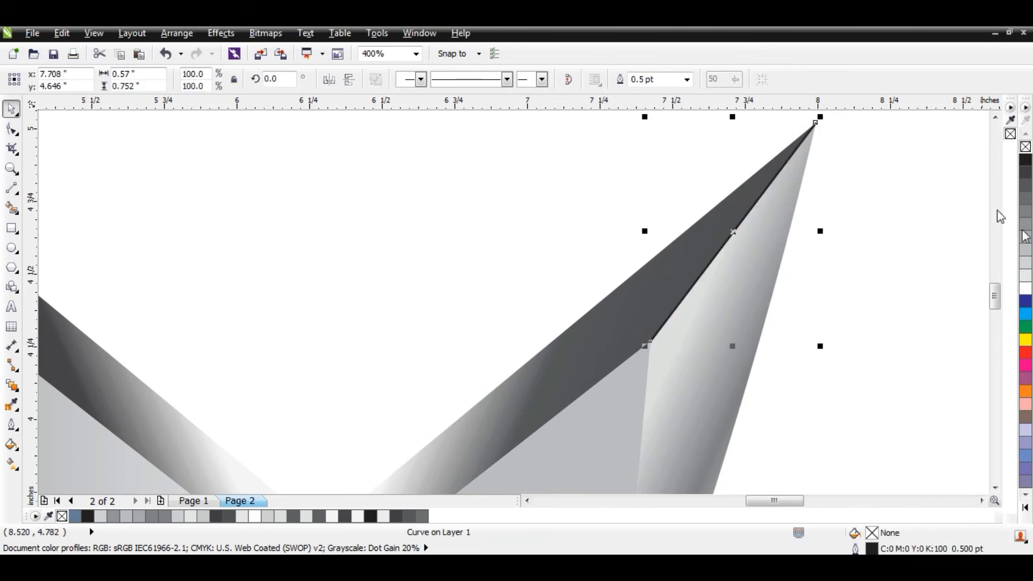
right_click(1025, 295)
click(924, 284)
scroll(796, 226, down, 1)
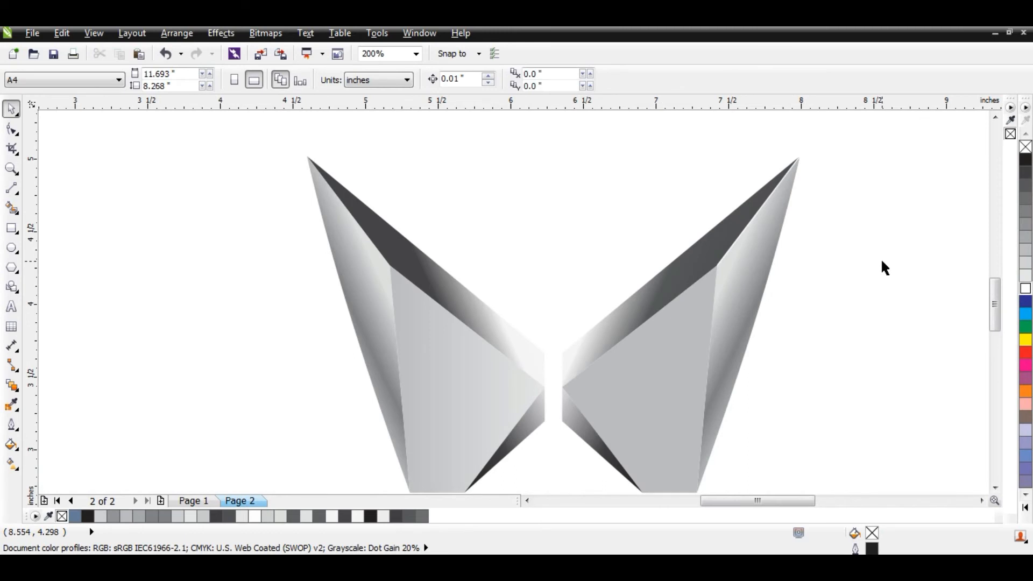
- Set the outline width of the white highlight line on the mirrored half to 0.8 pt
click(762, 207)
click(661, 79)
text(0.8)
key(Return)
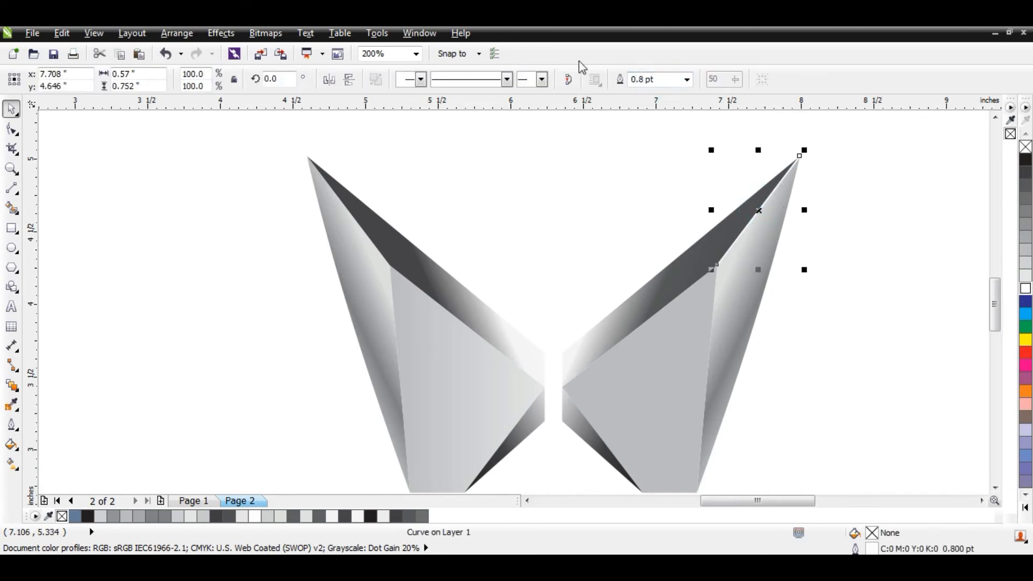
click(855, 305)
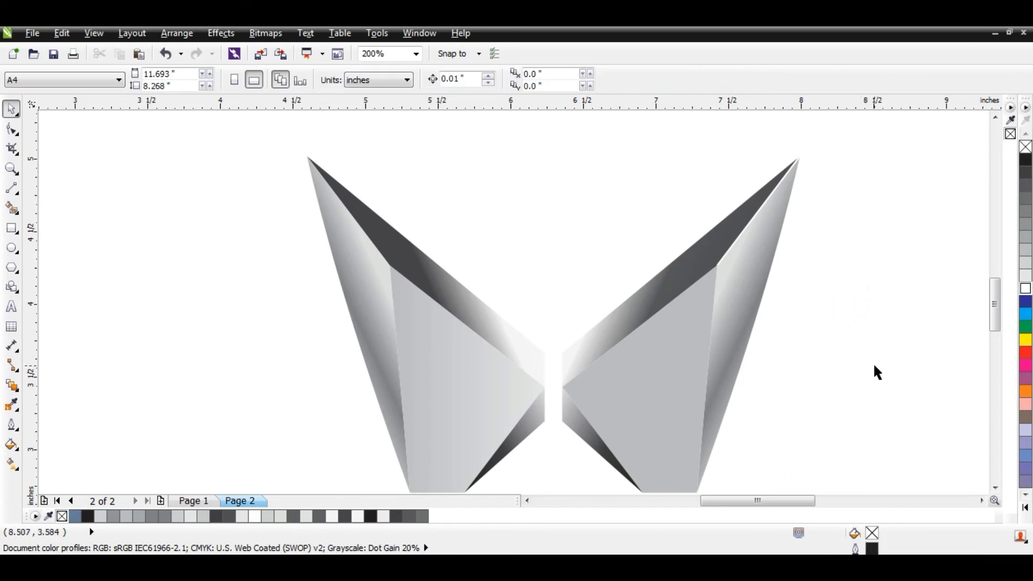
- Draw a 0.8 pt white line along the upper edge of the original half's central facet, from its upper corner to its inner point
click(11, 188)
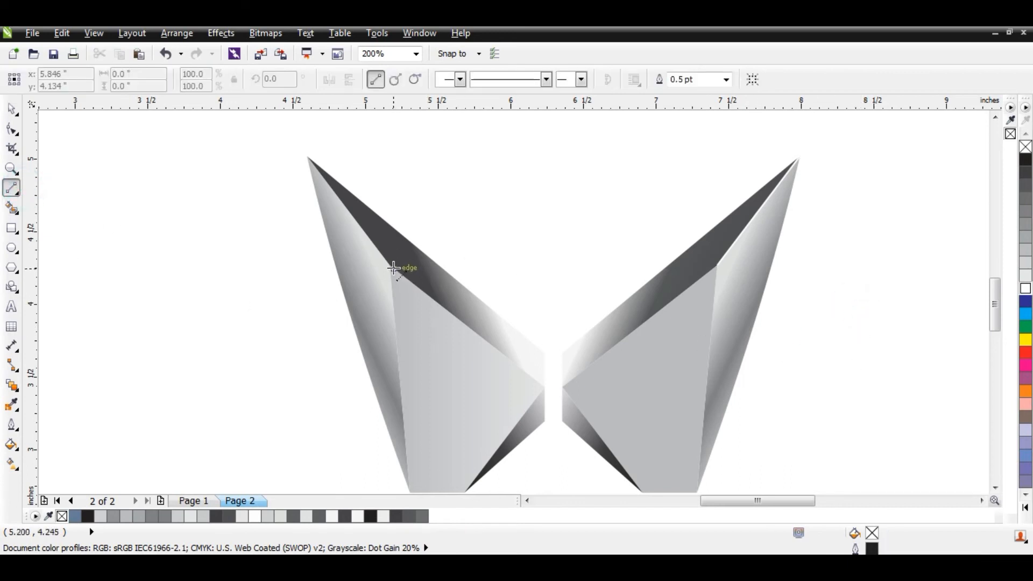
mouse_move(391, 265)
mouse_down()
mouse_move(553, 382)
mouse_move(545, 386)
mouse_up()
click(700, 80)
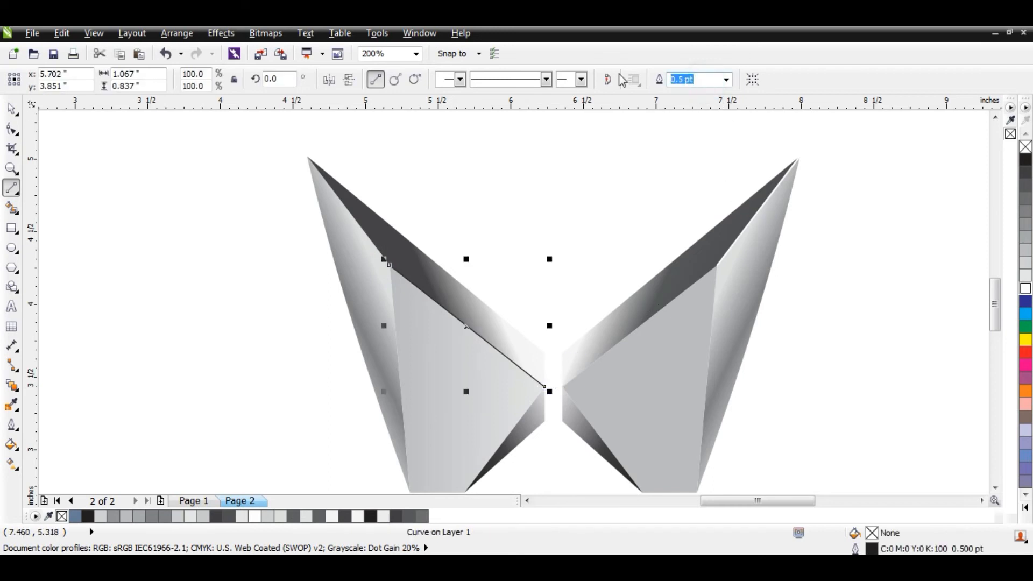
text(0.8)
key(Return)
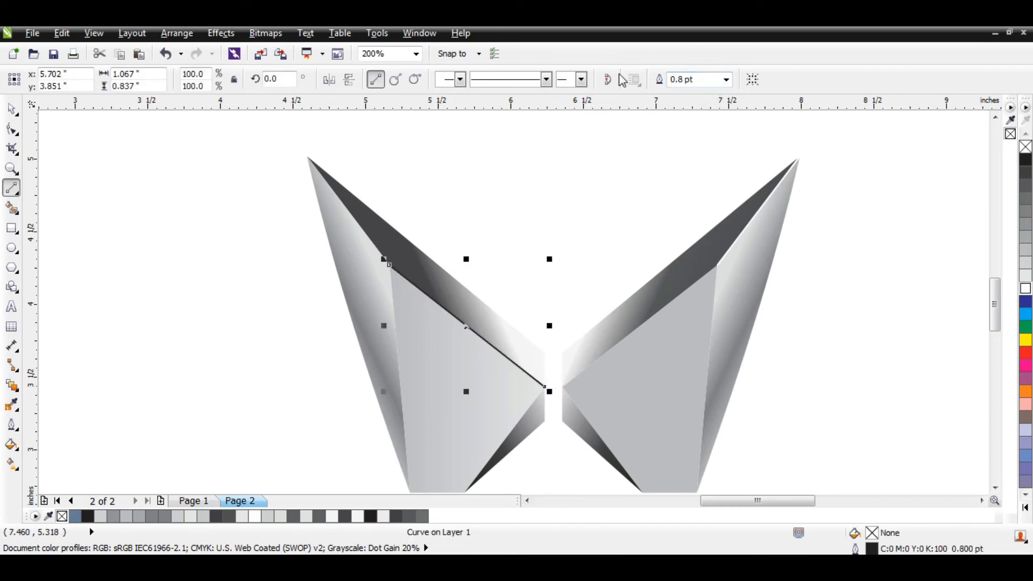
right_click(1025, 288)
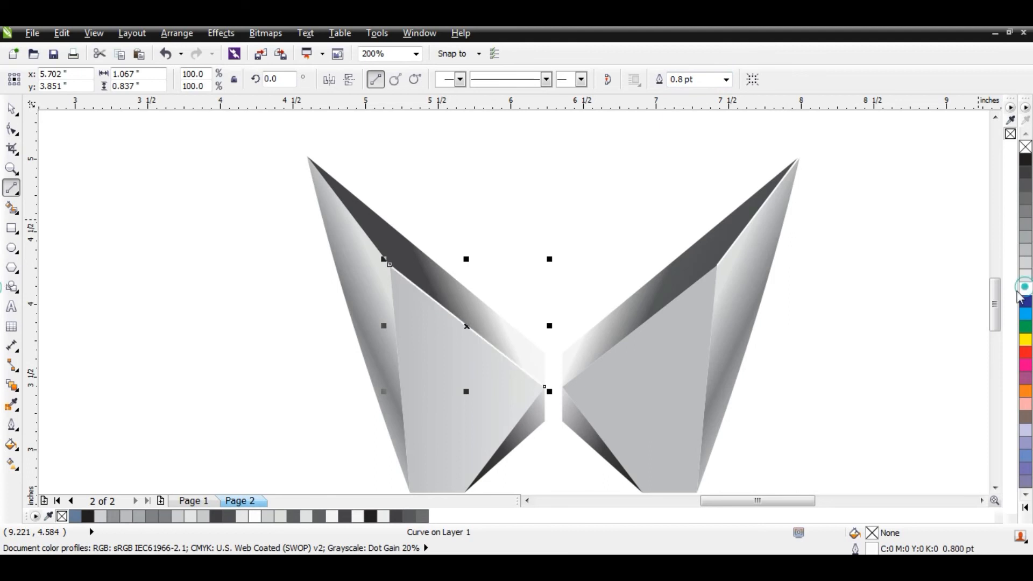
click(898, 306)
- Add the artistic text "SPORT UTILITY VEHICLES" below the winged emblem
scroll(898, 307, down, 2)
click(11, 307)
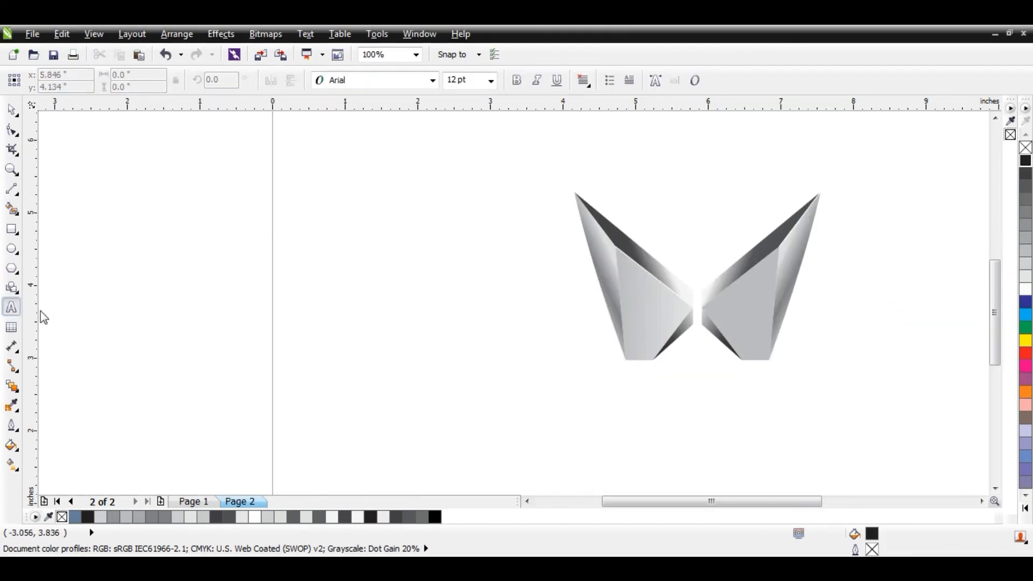
click(607, 434)
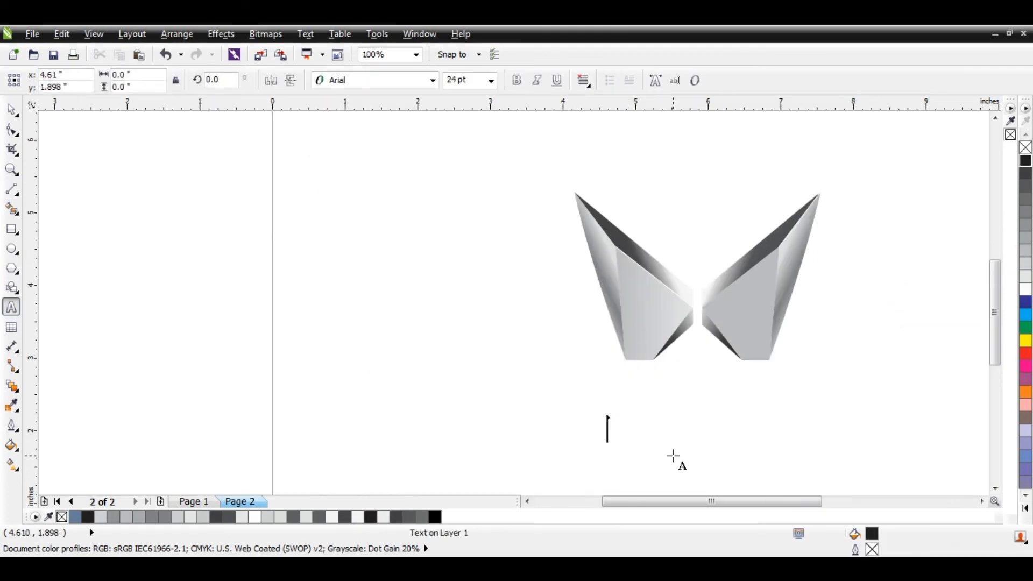
text(SPORT UTILITY VEHICLES)
key(ctrl+space)
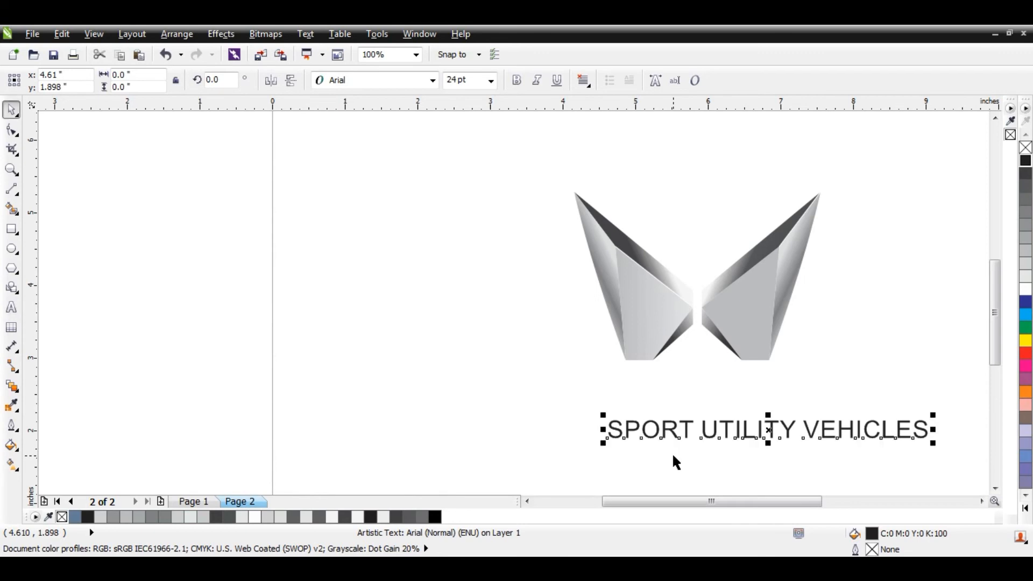
- Set the slogan's font to BankGothic Lt BT
click(377, 80)
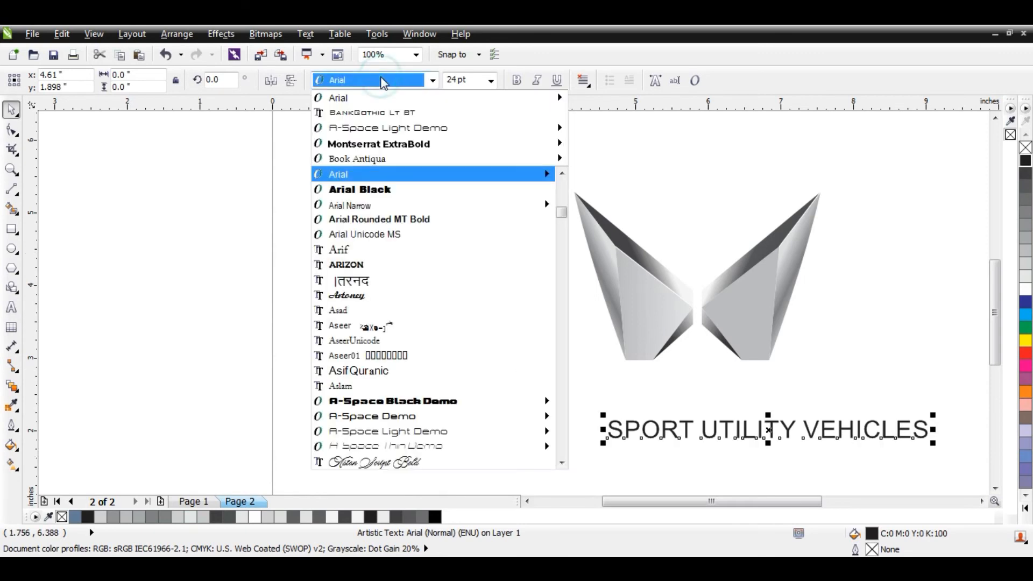
click(400, 113)
click(506, 277)
- Group all parts of the emblem and place the slogan centred directly beneath it at about 21 pt
drag(521, 139, 855, 383)
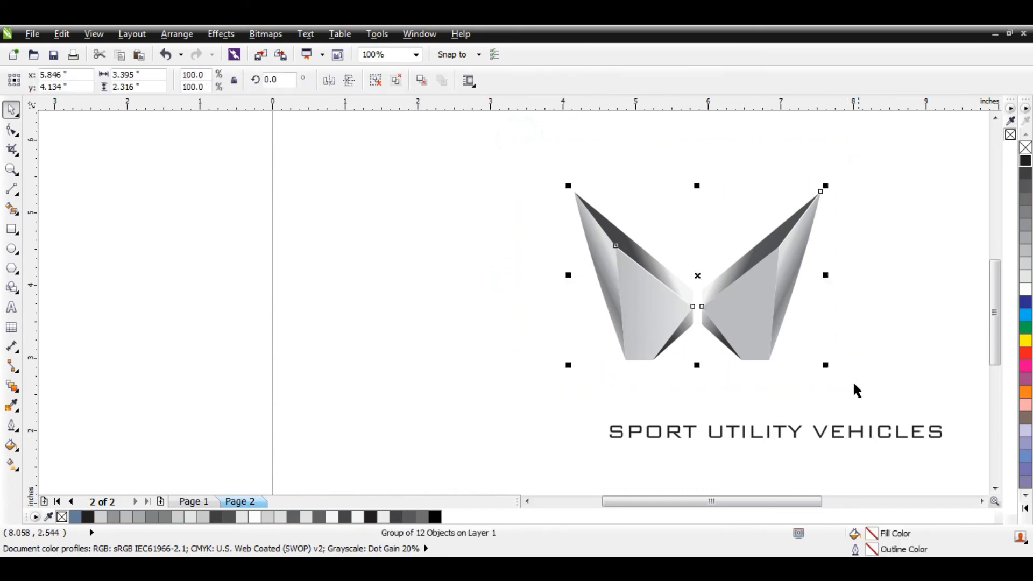
click(900, 375)
mouse_move(792, 429)
mouse_down()
mouse_move(726, 396)
mouse_move(727, 380)
mouse_move(790, 409)
mouse_up()
click(782, 384)
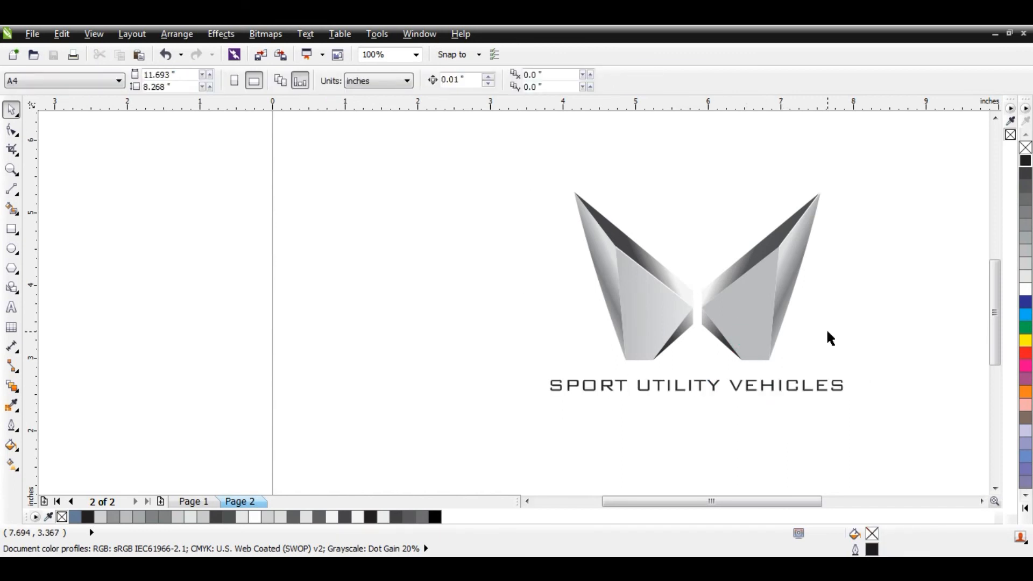
- Move the emblem and slogan together up the page by about 0.3 inches
key(F4)
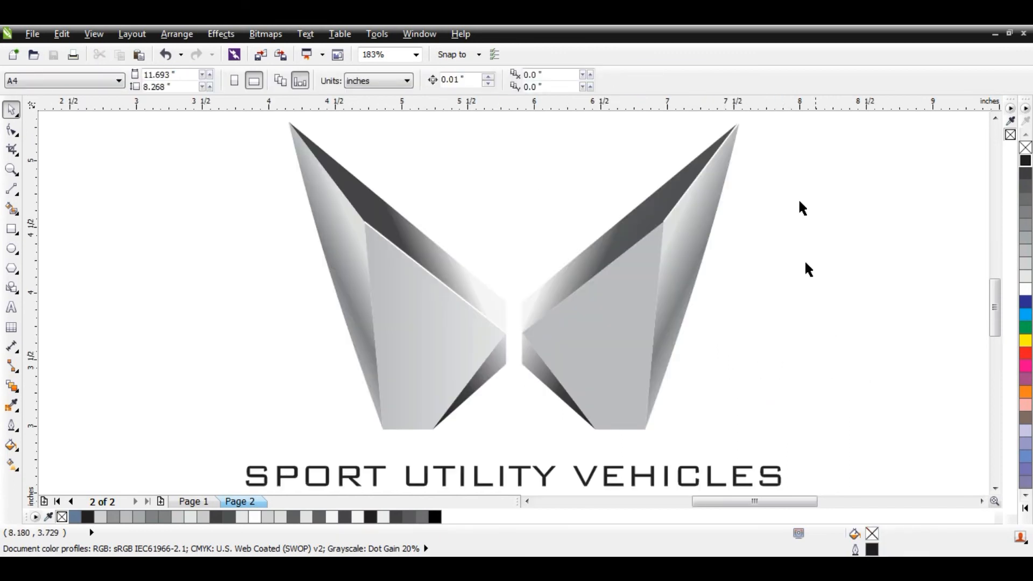
scroll(573, 260, down, 4)
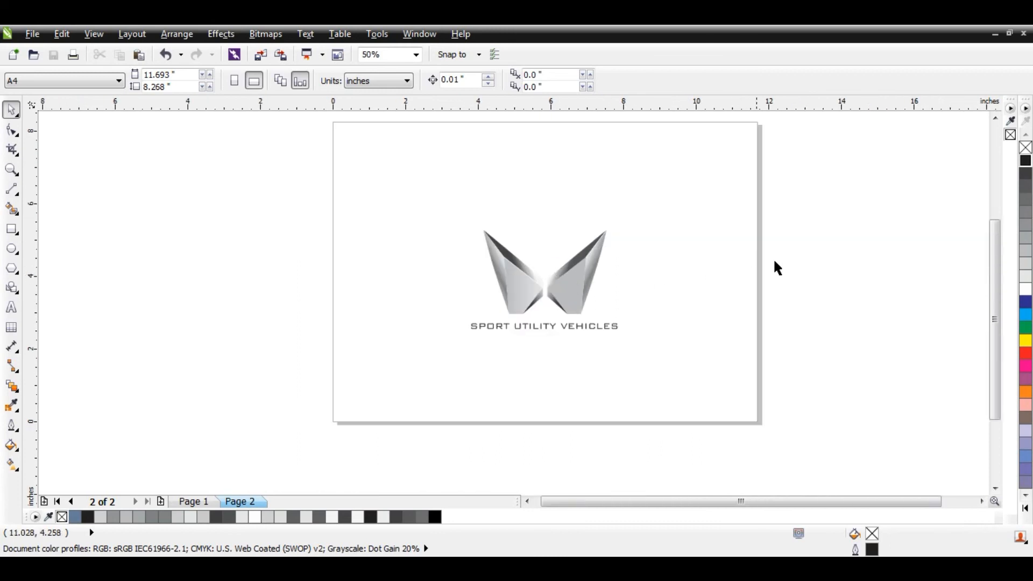
click(995, 117)
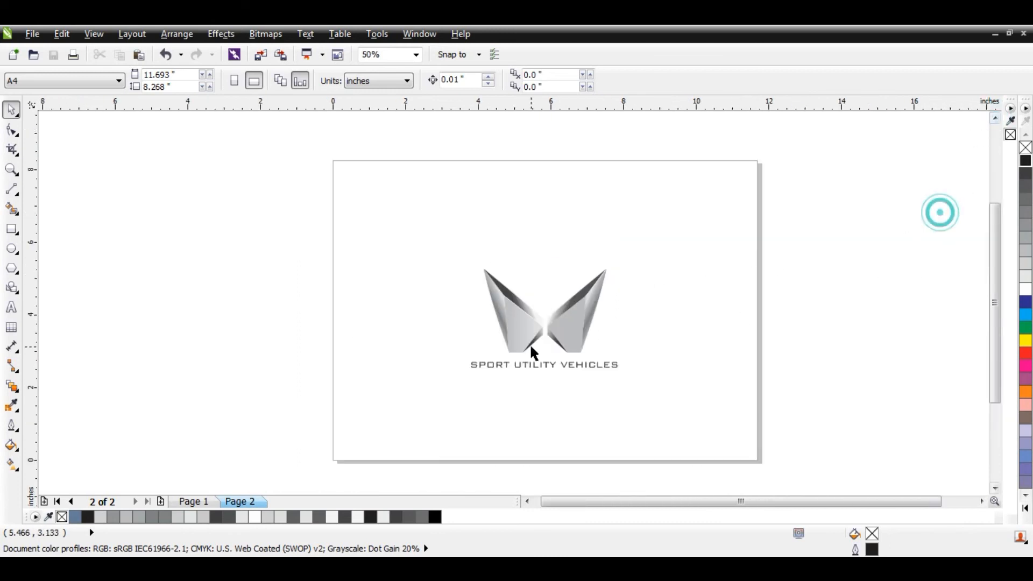
drag(393, 228, 721, 429)
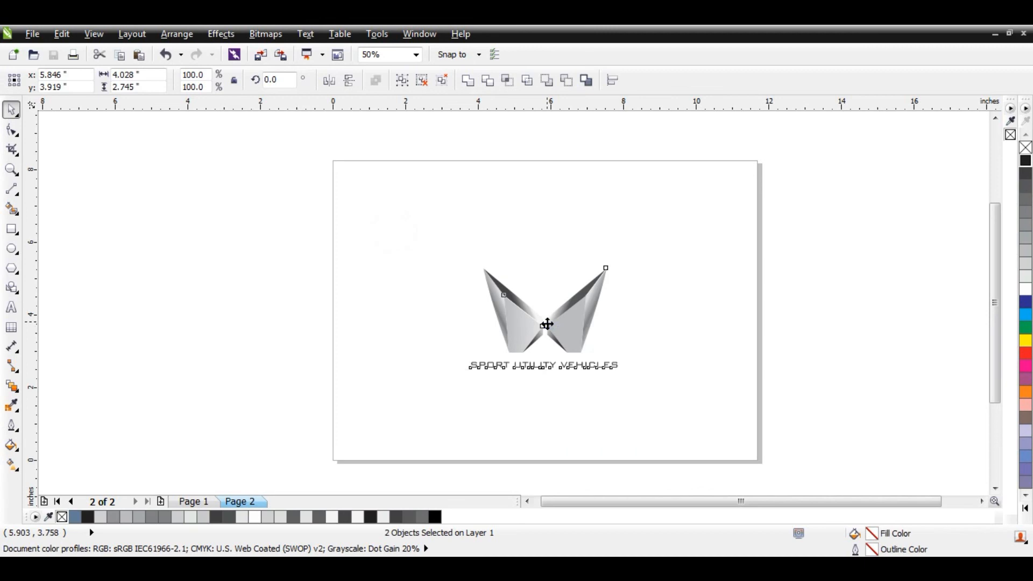
drag(547, 324, 547, 311)
click(714, 304)
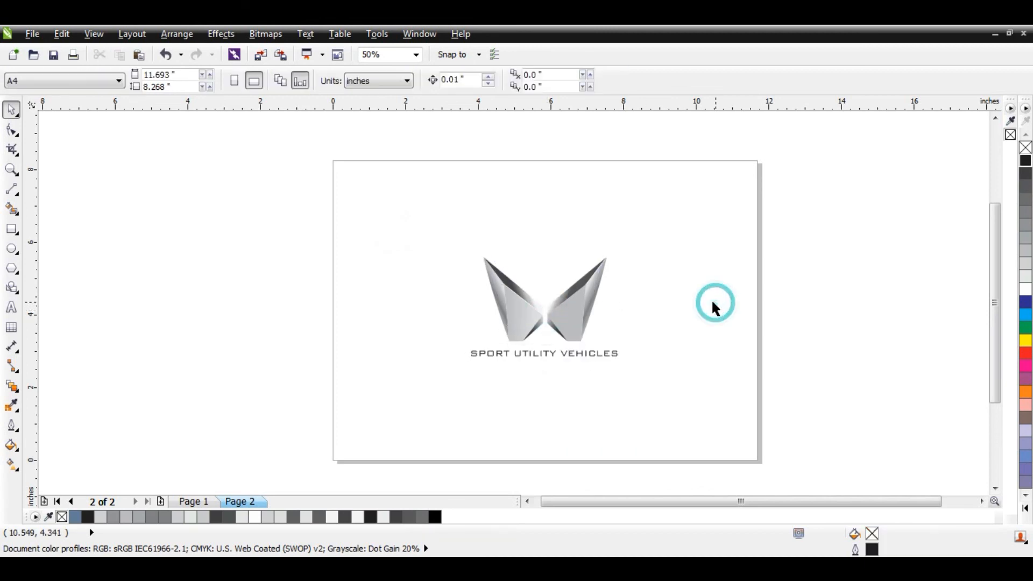
- Draw an 11.693 x 8.268 inch rectangle over the whole page, fill it with solid black and send it behind the logo
click(12, 230)
drag(334, 161, 759, 461)
key(space)
click(803, 408)
click(701, 408)
click(1026, 508)
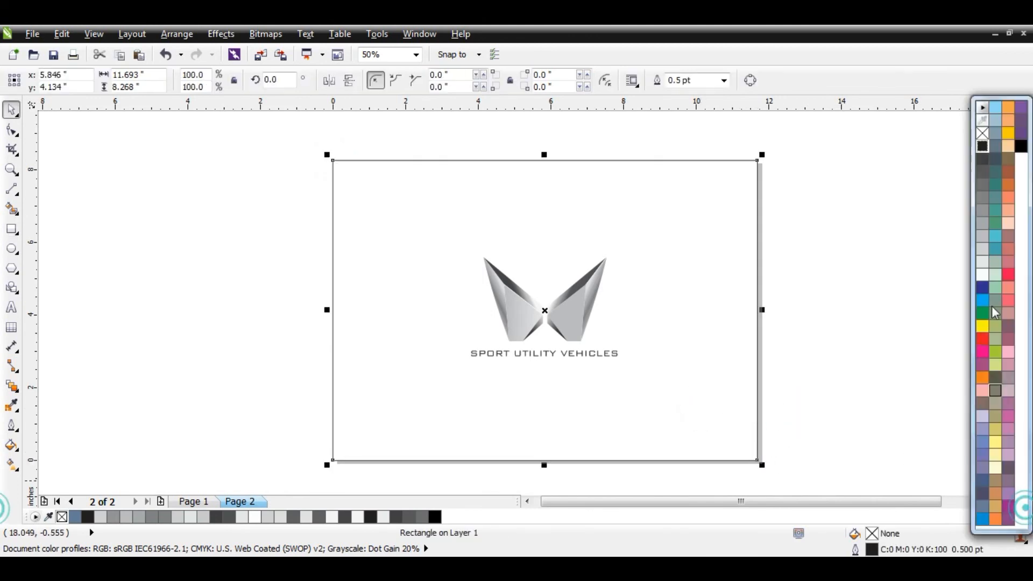
click(1022, 147)
key(shift+Page_Down)
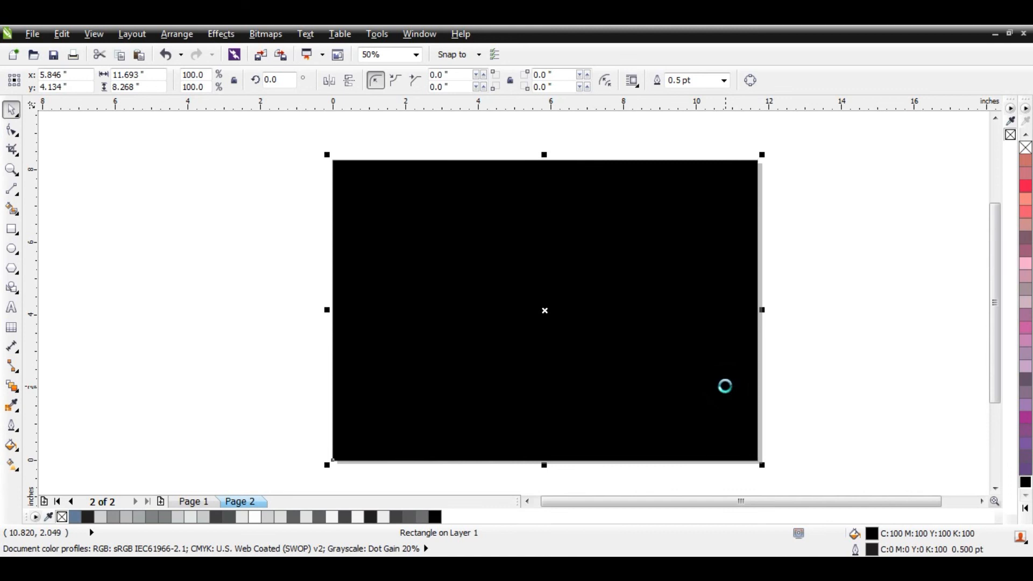
click(830, 369)
- Recolour the slogan text light grey
click(582, 354)
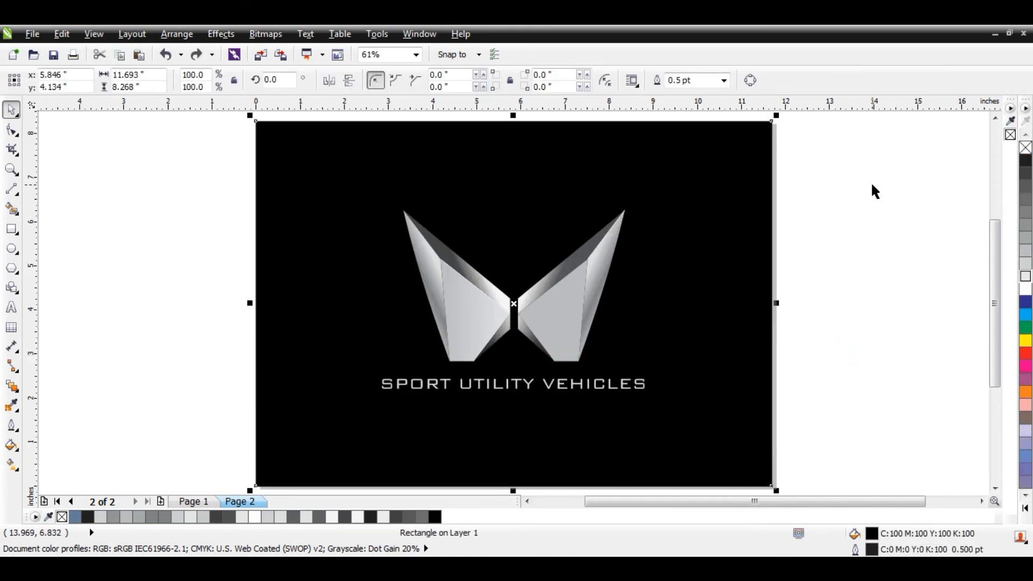
- Give the background rectangle a custom radial fountain fill from black to a dark grey centre and preview the design full screen
key(F11)
drag(560, 140, 888, 136)
click(755, 168)
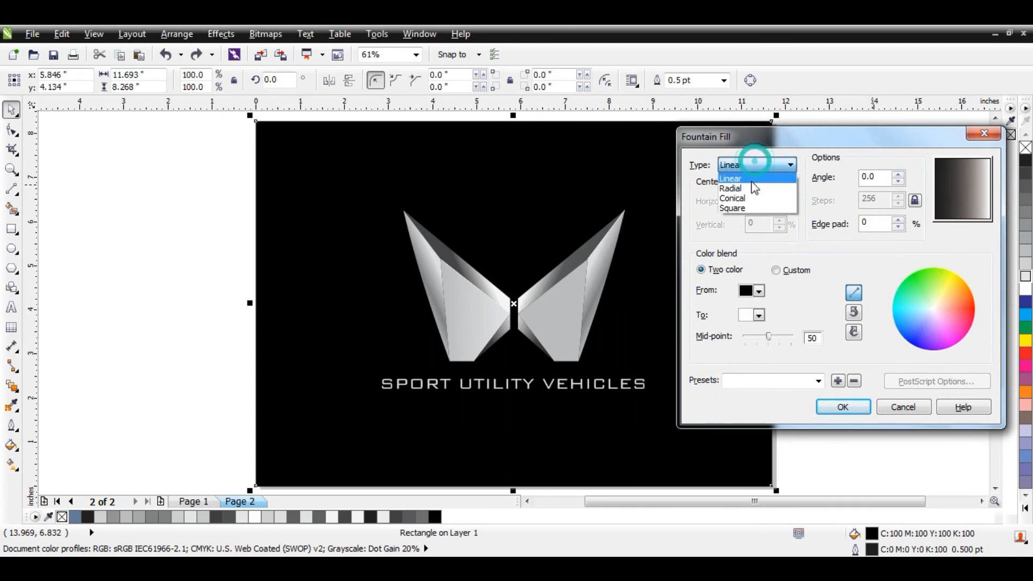
click(753, 179)
click(776, 270)
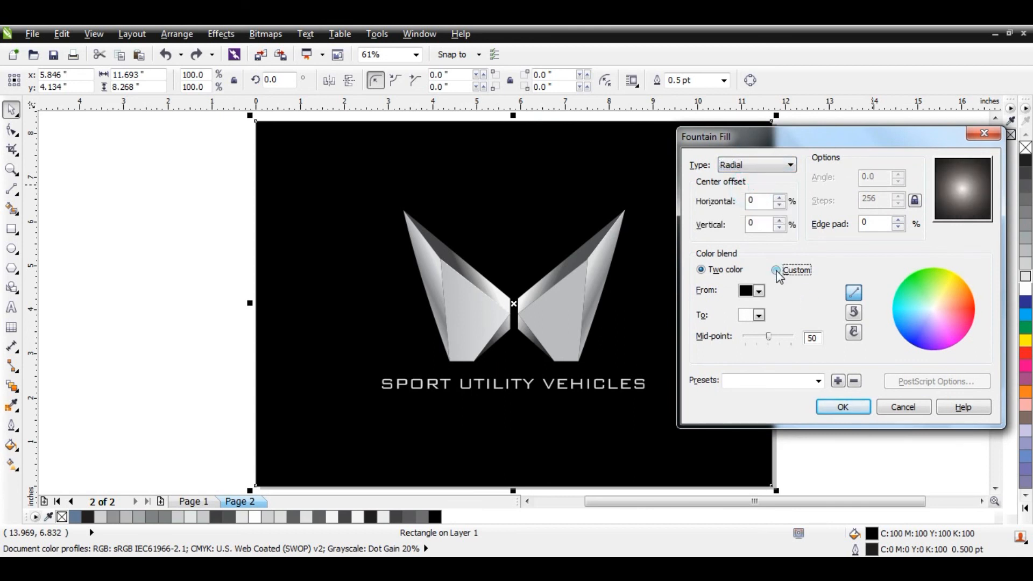
click(871, 315)
click(896, 267)
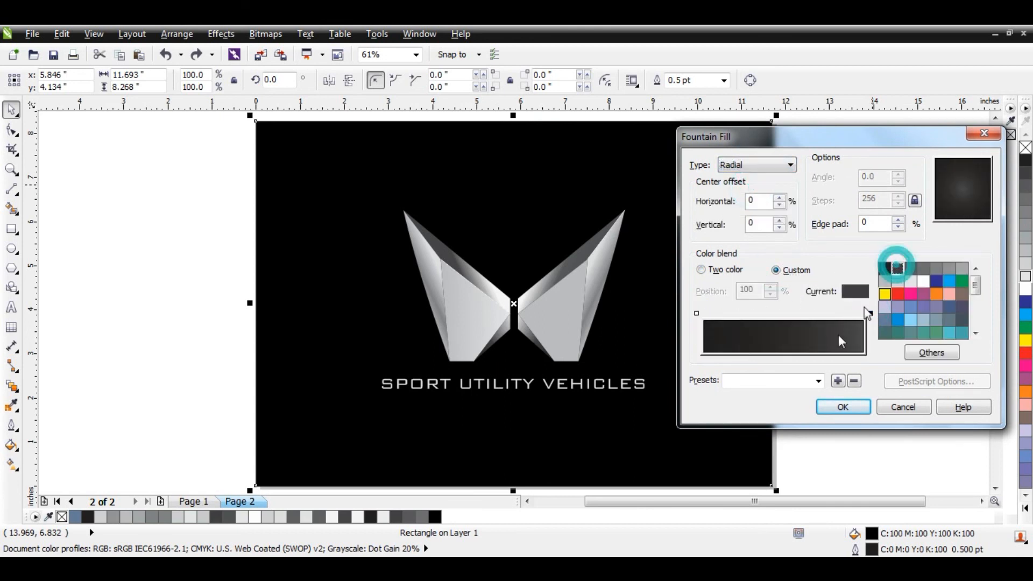
click(843, 407)
click(873, 360)
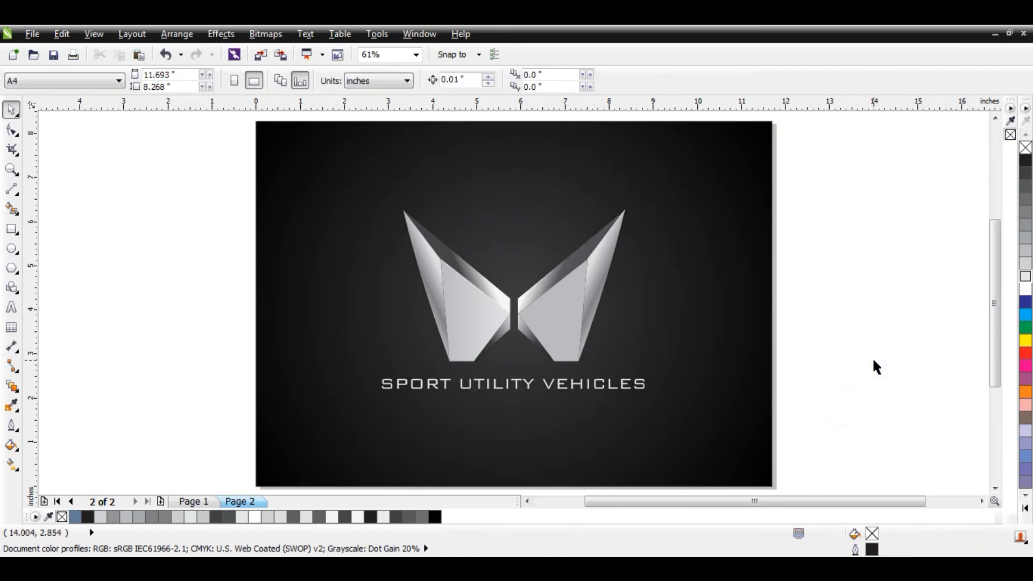
key(F9)
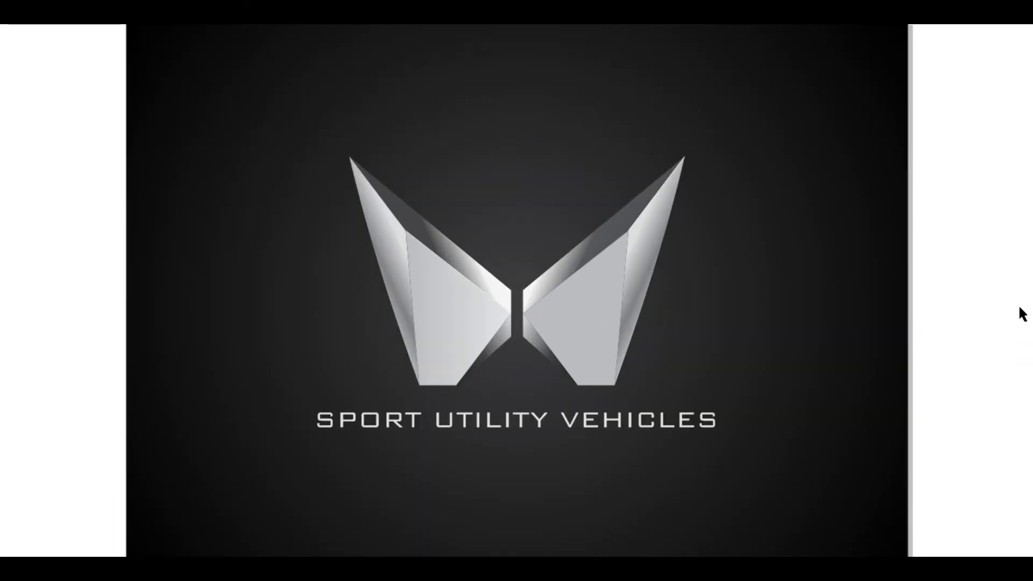